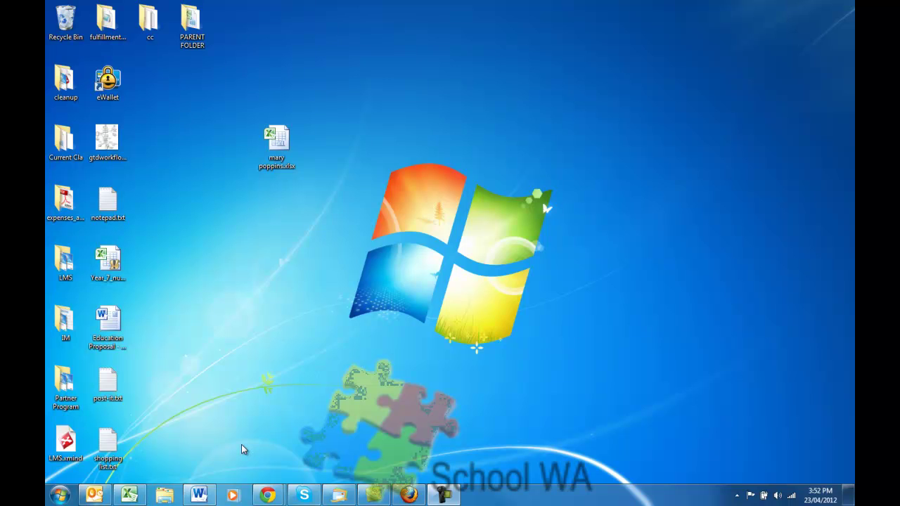
Search the installed programs for "paint" and launch Paint.
{"action": "left_click", "coordinate": [59, 497]}
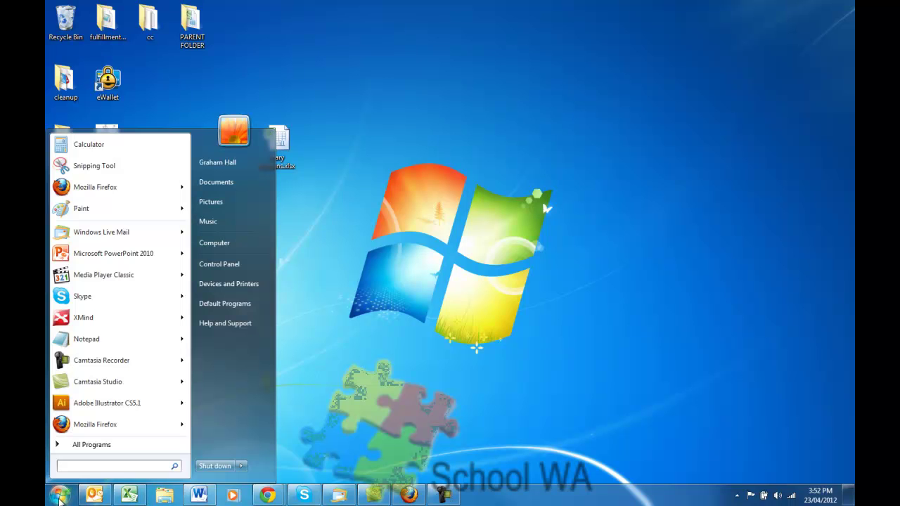
{"action": "type", "text": "paint"}
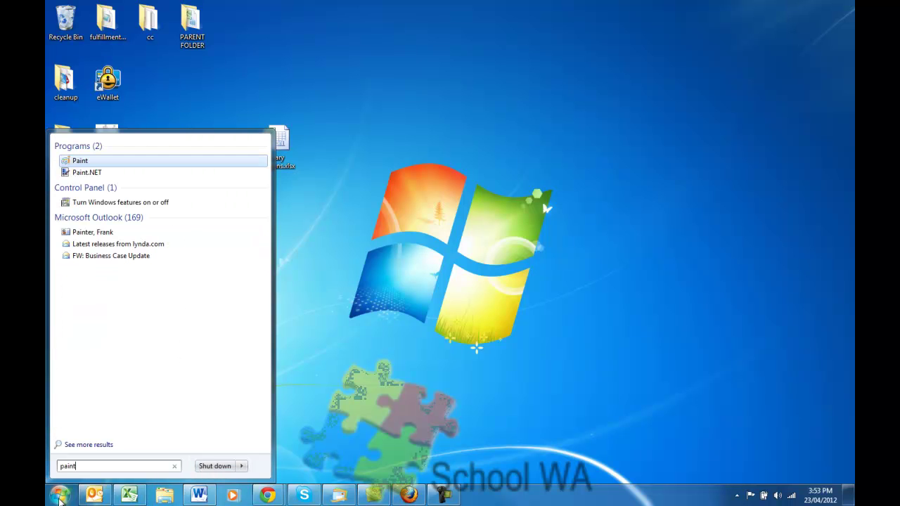
{"action": "left_click", "coordinate": [78, 163]}
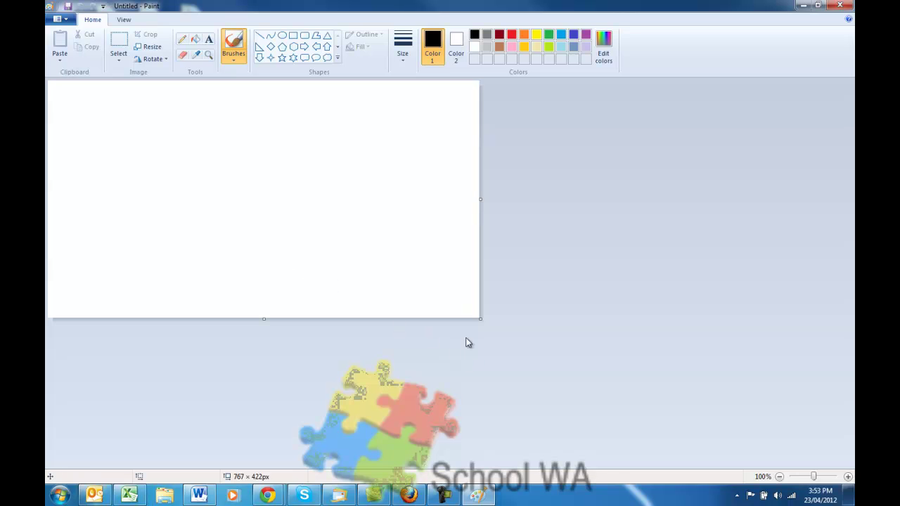
Enlarge the blank canvas by its corner to about 920 × 618 px.
{"action": "left_click_drag", "start_coordinate": [481, 319], "coordinate": [563, 406]}
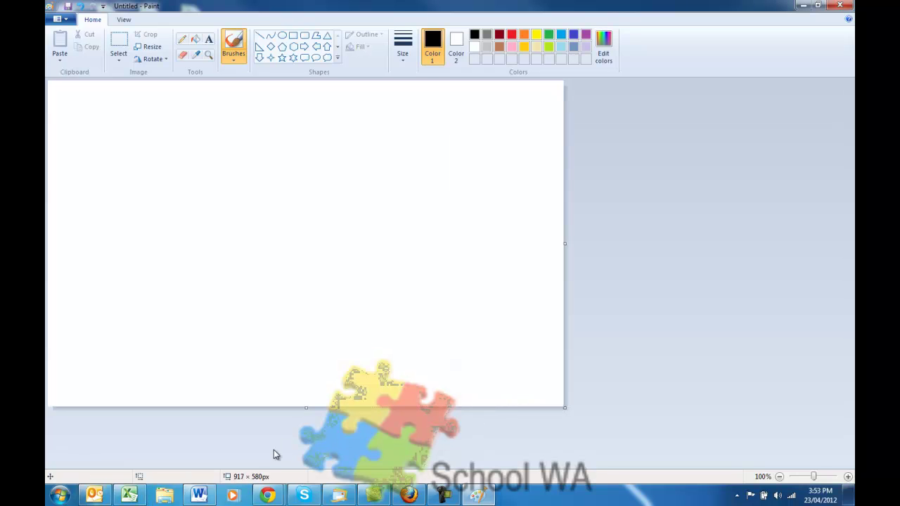
{"action": "left_click_drag", "start_coordinate": [565, 407], "coordinate": [567, 429]}
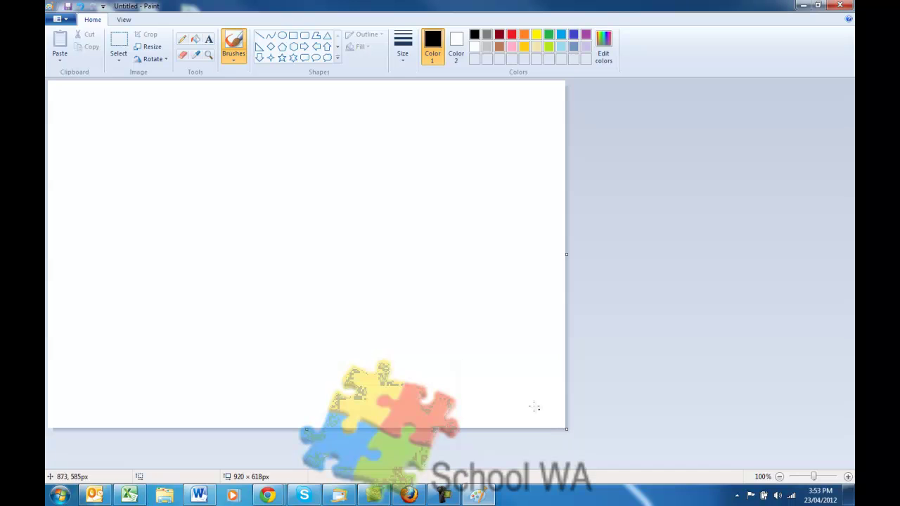
Resize the canvas to 600 × 400 pixels without maintaining the aspect ratio.
{"action": "left_click", "coordinate": [147, 48]}
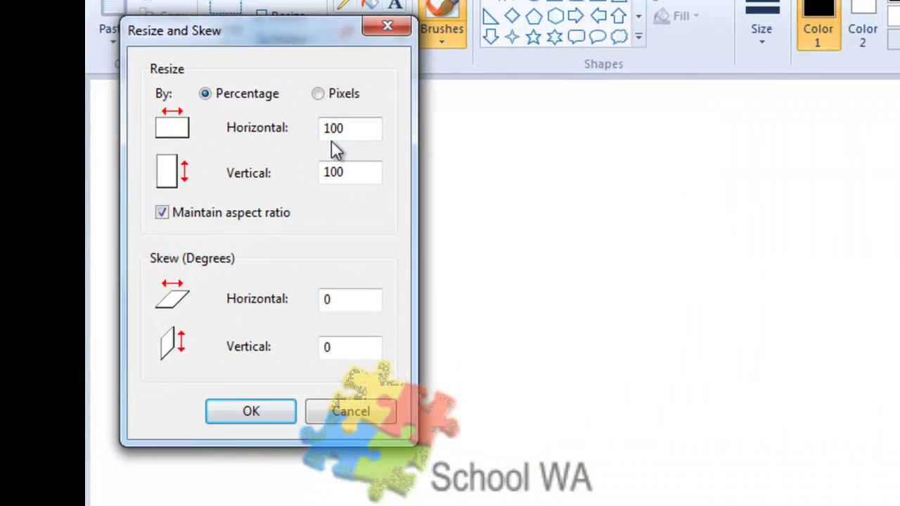
{"action": "left_click", "coordinate": [318, 94]}
{"action": "left_click_drag", "start_coordinate": [347, 128], "coordinate": [316, 121]}
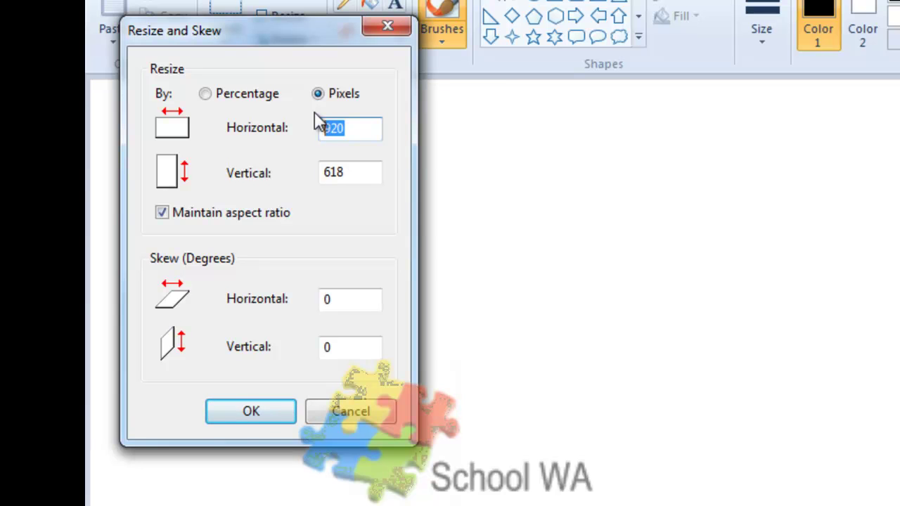
{"action": "type", "text": "600"}
{"action": "left_click", "coordinate": [234, 218]}
{"action": "double_click", "coordinate": [349, 176]}
{"action": "type", "text": "400"}
{"action": "left_click", "coordinate": [251, 411]}
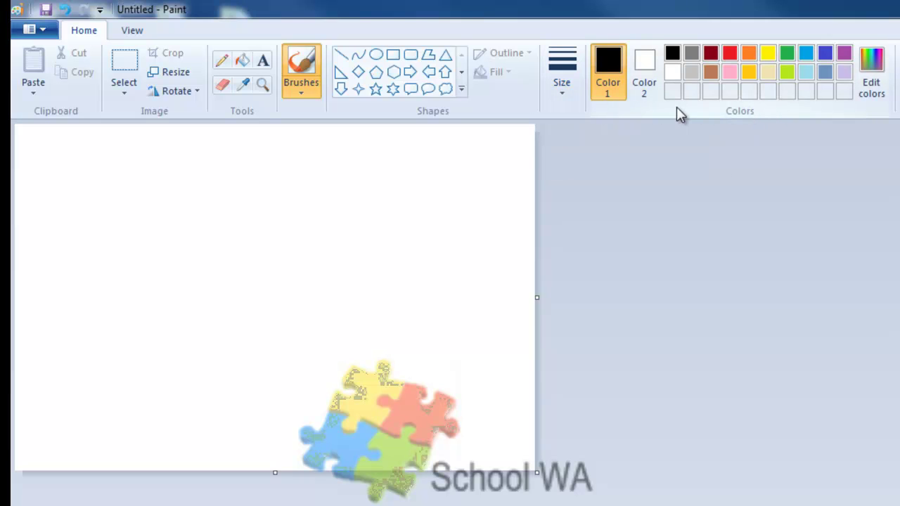
Draw a rough black circle in the canvas's upper left with the Pencil and a smaller red one to its right.
{"action": "left_click", "coordinate": [222, 62]}
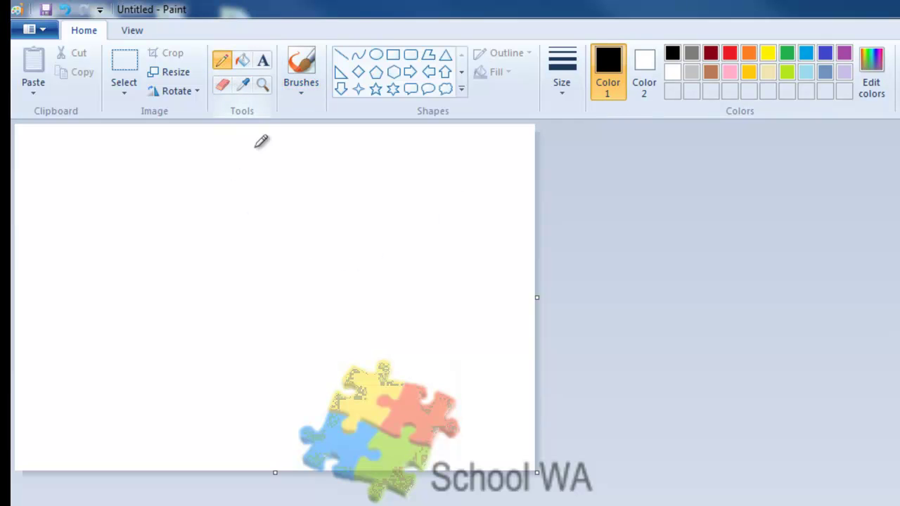
{"action": "left_click", "coordinate": [78, 168]}
{"action": "mouse_move", "coordinate": [80, 166]}
{"action": "left_mouse_down"}
{"action": "mouse_move", "coordinate": [136, 159]}
{"action": "mouse_move", "coordinate": [165, 199]}
{"action": "mouse_move", "coordinate": [107, 246]}
{"action": "mouse_move", "coordinate": [80, 164]}
{"action": "left_mouse_up"}
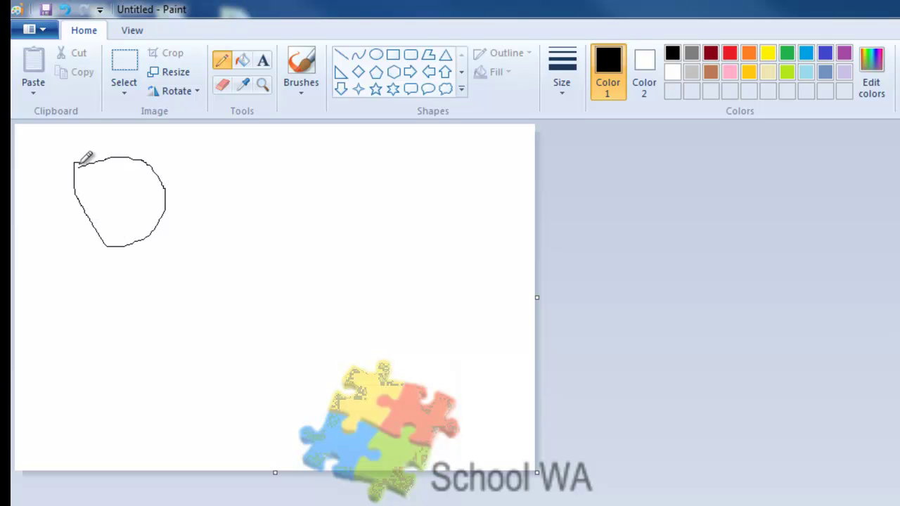
{"action": "left_click", "coordinate": [731, 54]}
{"action": "mouse_move", "coordinate": [231, 178]}
{"action": "left_mouse_down"}
{"action": "mouse_move", "coordinate": [291, 189]}
{"action": "mouse_move", "coordinate": [269, 243]}
{"action": "mouse_move", "coordinate": [225, 229]}
{"action": "mouse_move", "coordinate": [236, 178]}
{"action": "left_mouse_up"}
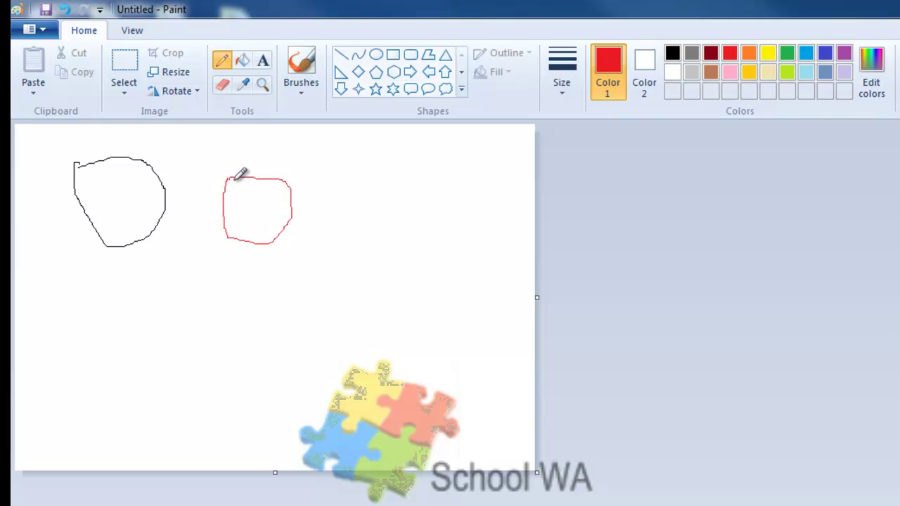
Join the black and red outlines with a red brush stroke in the thickest line size.
{"action": "left_click", "coordinate": [298, 86]}
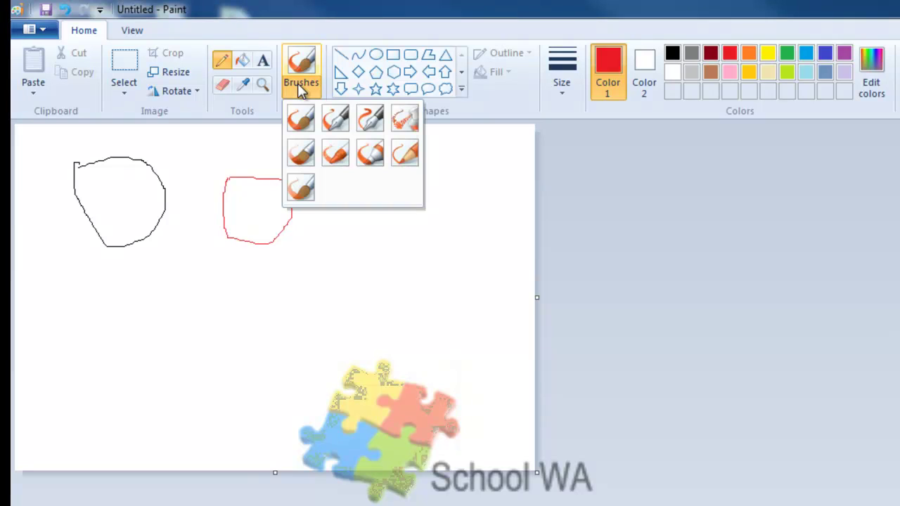
{"action": "left_click", "coordinate": [299, 123]}
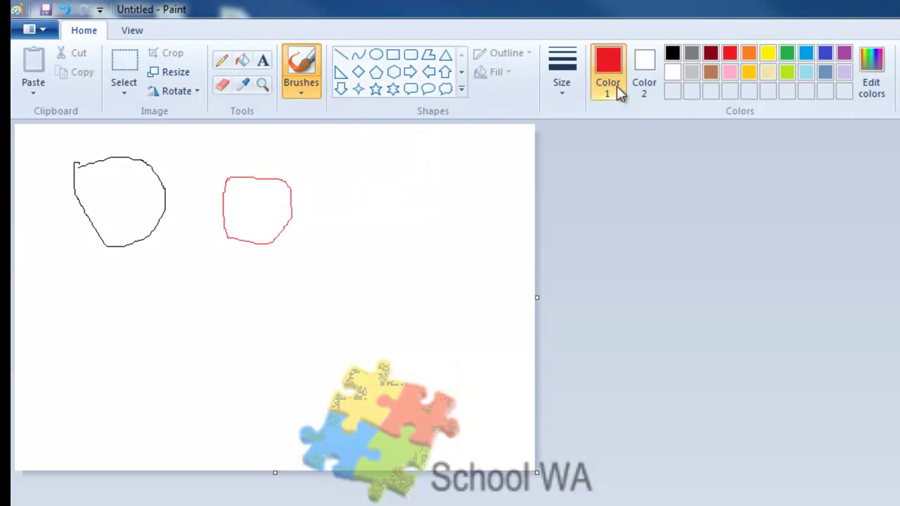
{"action": "left_click", "coordinate": [562, 83]}
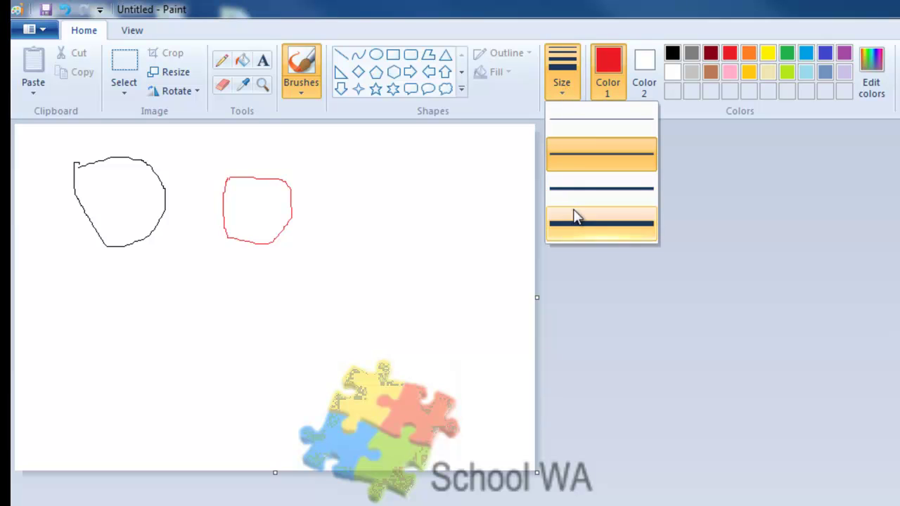
{"action": "left_click", "coordinate": [563, 225]}
{"action": "left_click_drag", "start_coordinate": [165, 197], "coordinate": [228, 188]}
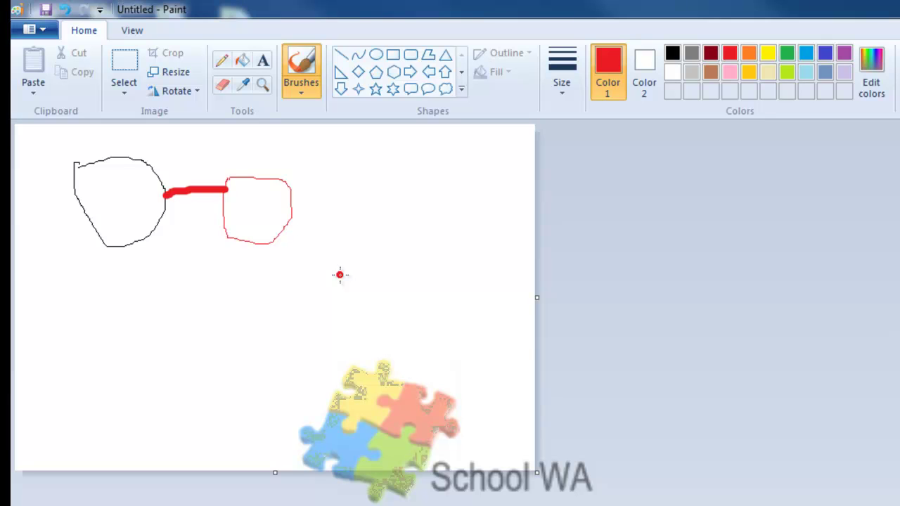
Erase parts of the red outline, undo the erasing and the thick connecting line, and redo that line.
{"action": "left_click", "coordinate": [224, 87]}
{"action": "mouse_move", "coordinate": [246, 177]}
{"action": "left_mouse_down"}
{"action": "mouse_move", "coordinate": [281, 177]}
{"action": "mouse_move", "coordinate": [266, 178]}
{"action": "mouse_move", "coordinate": [294, 202]}
{"action": "mouse_move", "coordinate": [284, 242]}
{"action": "mouse_move", "coordinate": [265, 230]}
{"action": "mouse_move", "coordinate": [249, 244]}
{"action": "mouse_move", "coordinate": [202, 238]}
{"action": "mouse_move", "coordinate": [225, 234]}
{"action": "mouse_move", "coordinate": [218, 231]}
{"action": "mouse_move", "coordinate": [233, 211]}
{"action": "left_mouse_up"}
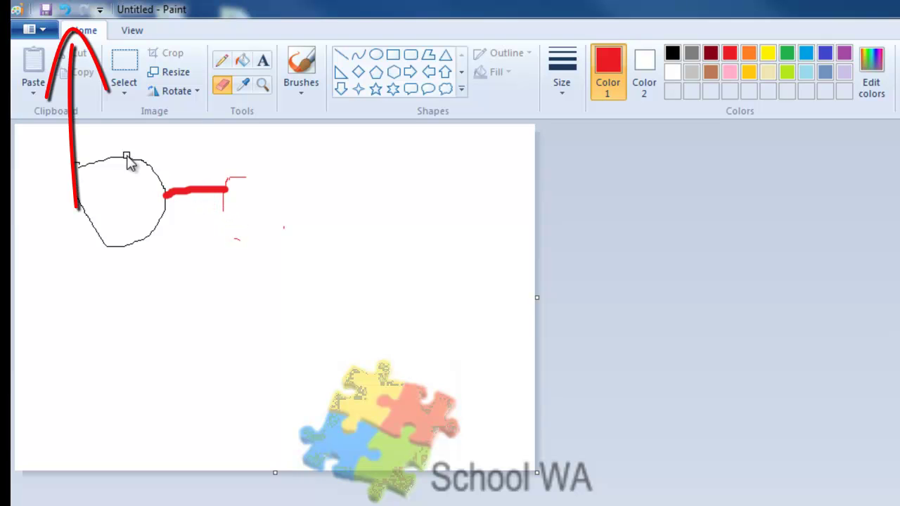
{"action": "left_click", "coordinate": [66, 9]}
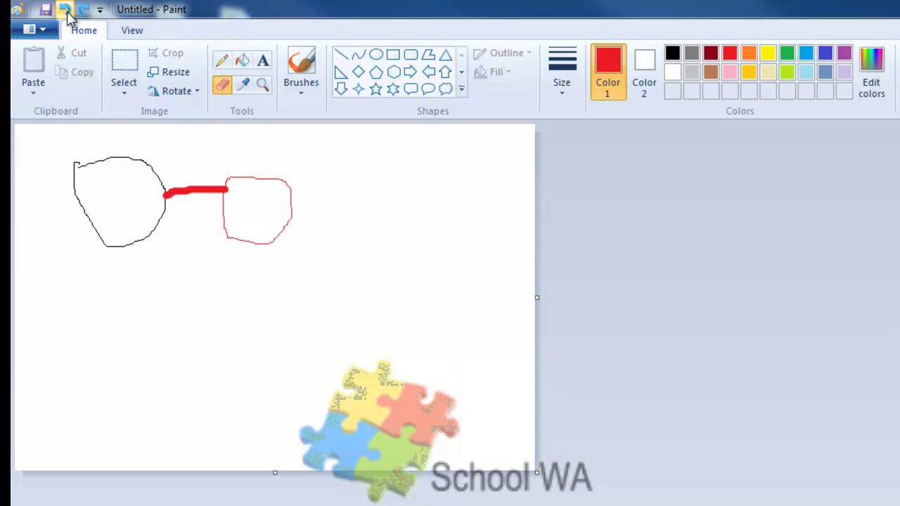
{"action": "left_click", "coordinate": [66, 10]}
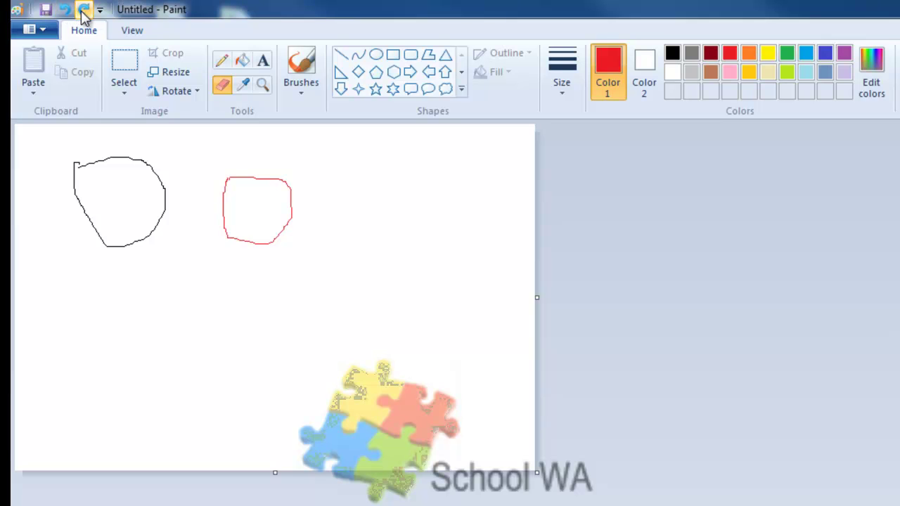
{"action": "left_click", "coordinate": [82, 13]}
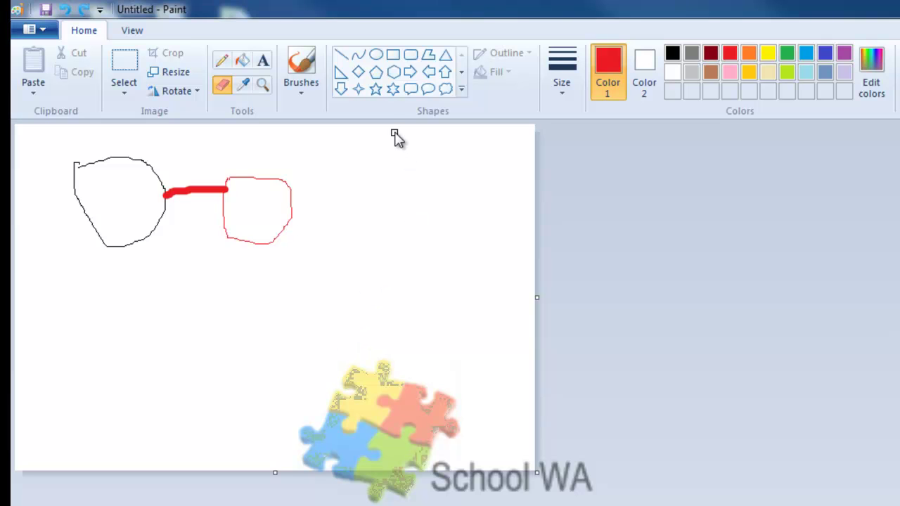
Draw a thick red ellipse, move it to the lower middle of the canvas and shrink it slightly.
{"action": "left_click", "coordinate": [376, 57]}
{"action": "left_click_drag", "start_coordinate": [347, 190], "coordinate": [448, 281]}
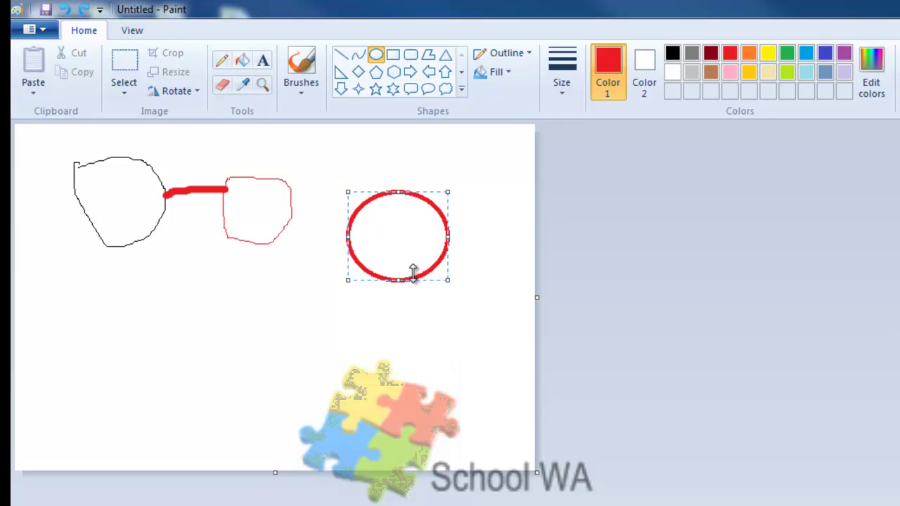
{"action": "left_click_drag", "start_coordinate": [366, 203], "coordinate": [273, 310]}
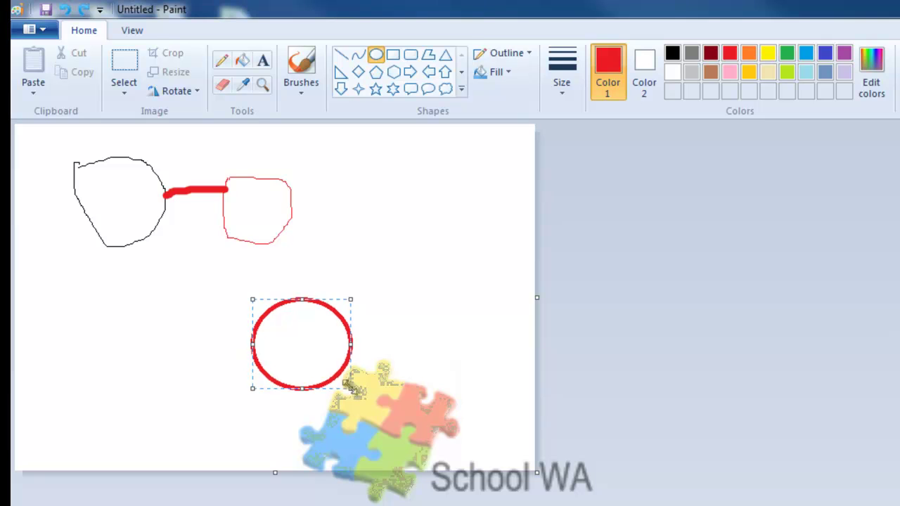
{"action": "left_click_drag", "start_coordinate": [351, 386], "coordinate": [338, 373]}
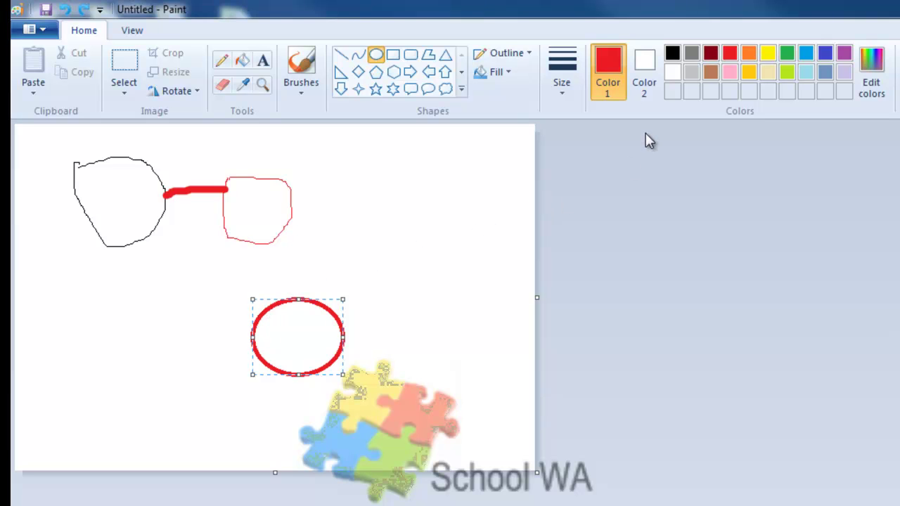
Fill the ellipse with solid gold, trying a gold outline before setting the outline back to red.
{"action": "left_click", "coordinate": [507, 73]}
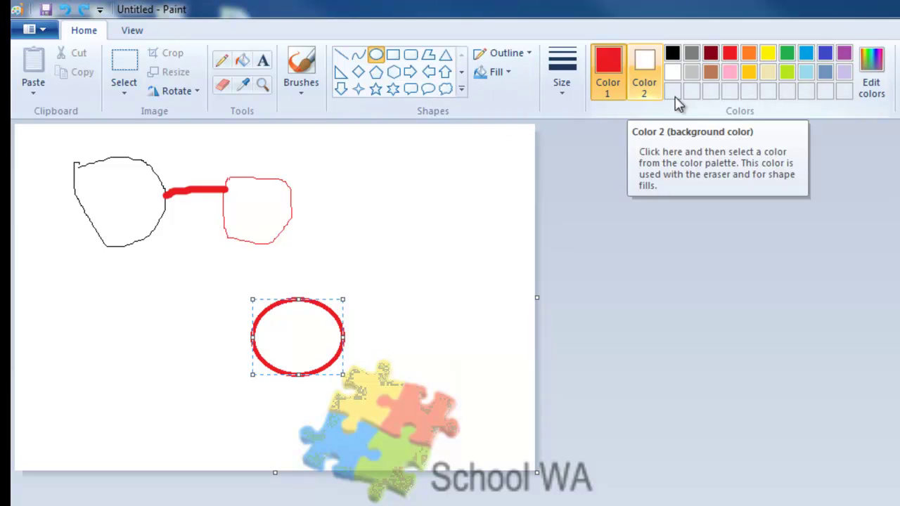
{"action": "left_click", "coordinate": [749, 73]}
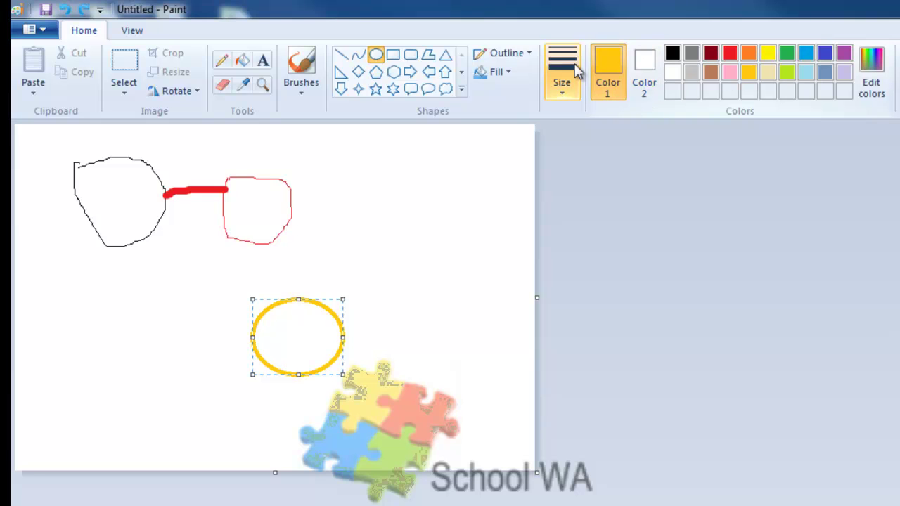
{"action": "left_click", "coordinate": [725, 56]}
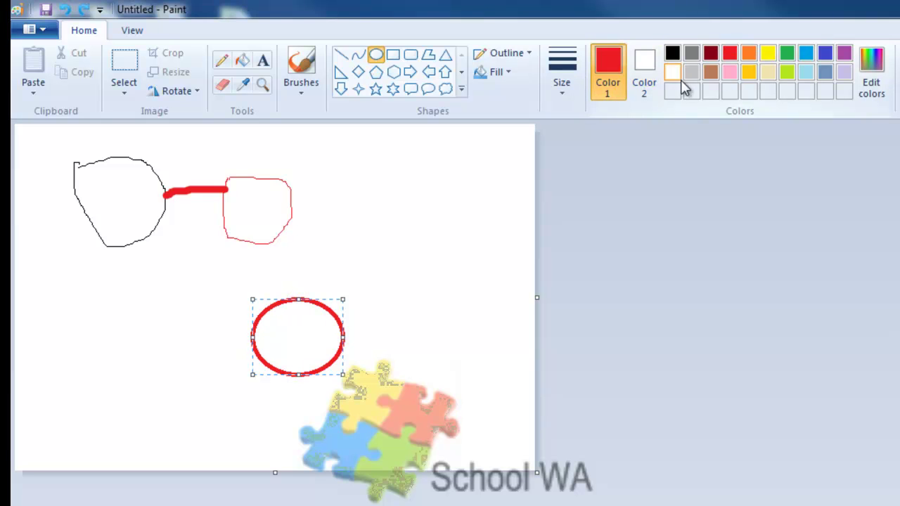
{"action": "left_click", "coordinate": [647, 83]}
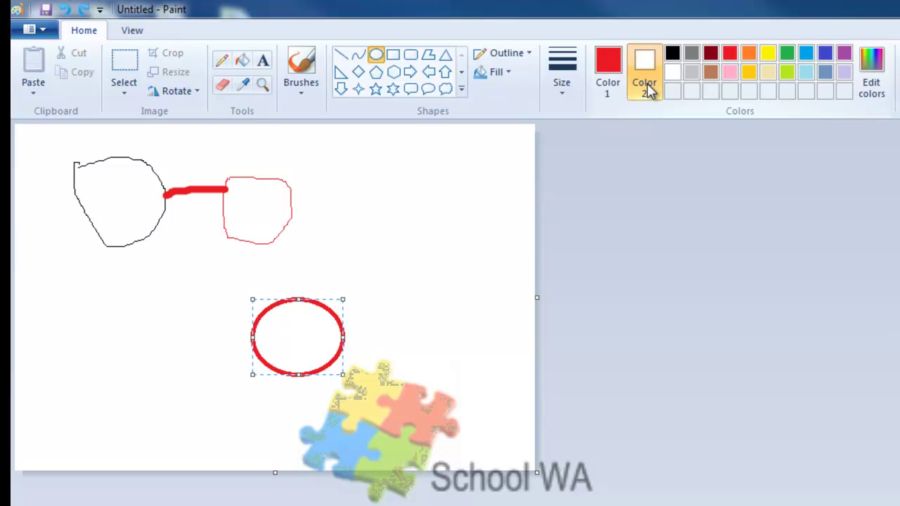
{"action": "left_click", "coordinate": [750, 73]}
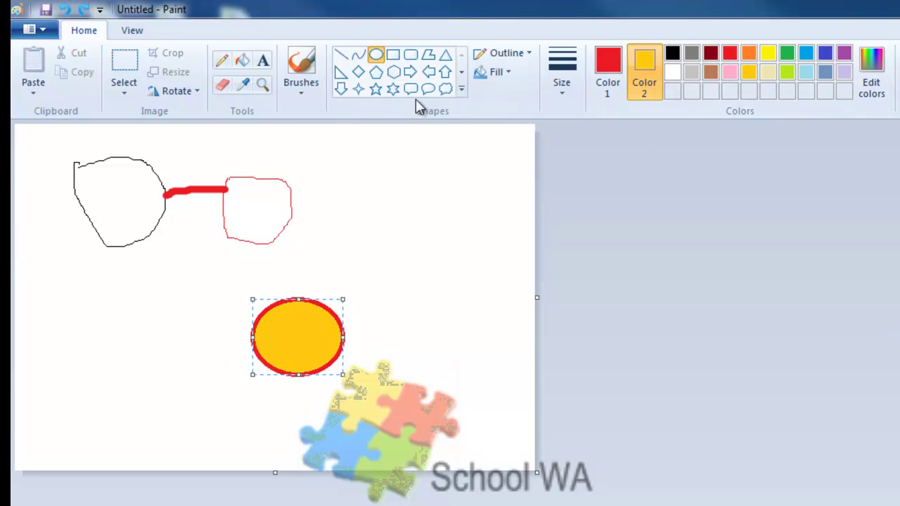
Draw a second gold-filled red ellipse of similar size to the left and join both with an upward-arched red curve.
{"action": "left_click_drag", "start_coordinate": [119, 297], "coordinate": [211, 374]}
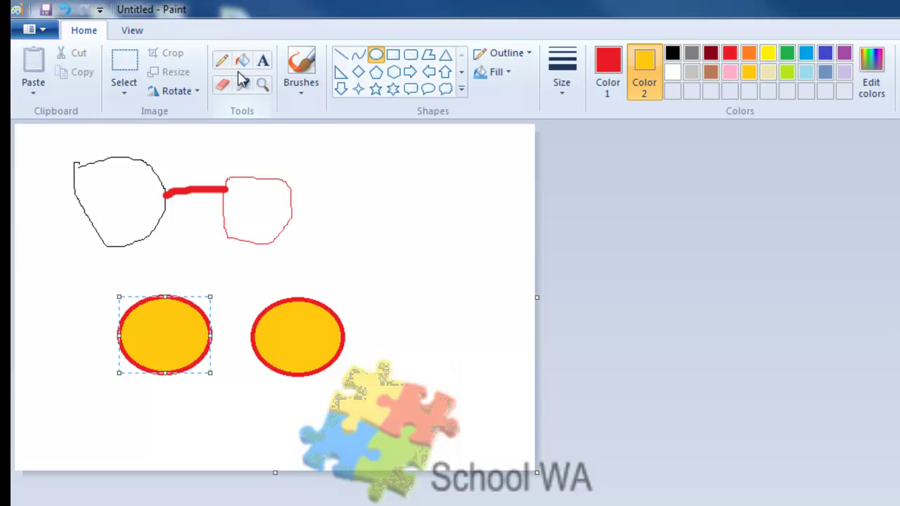
{"action": "left_click", "coordinate": [356, 57]}
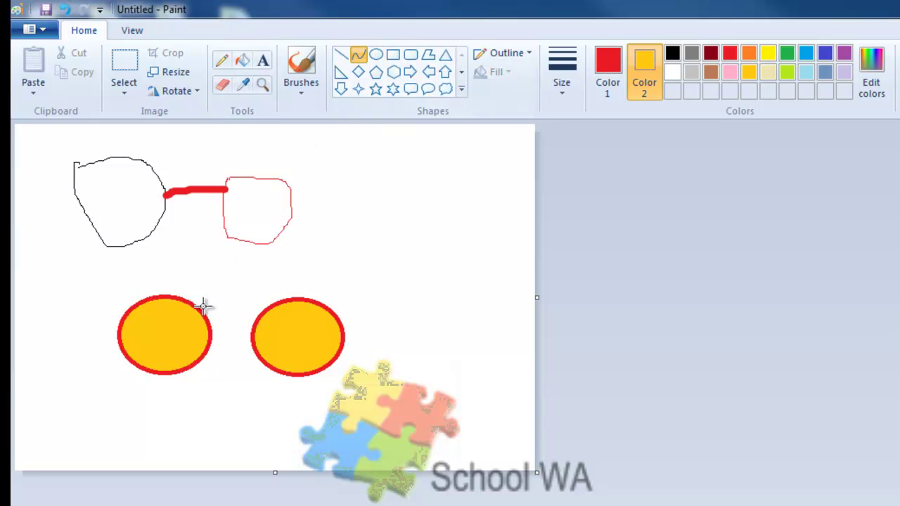
{"action": "mouse_move", "coordinate": [216, 321]}
{"action": "left_mouse_down"}
{"action": "mouse_move", "coordinate": [256, 322]}
{"action": "mouse_move", "coordinate": [225, 317]}
{"action": "mouse_move", "coordinate": [233, 316]}
{"action": "left_mouse_up"}
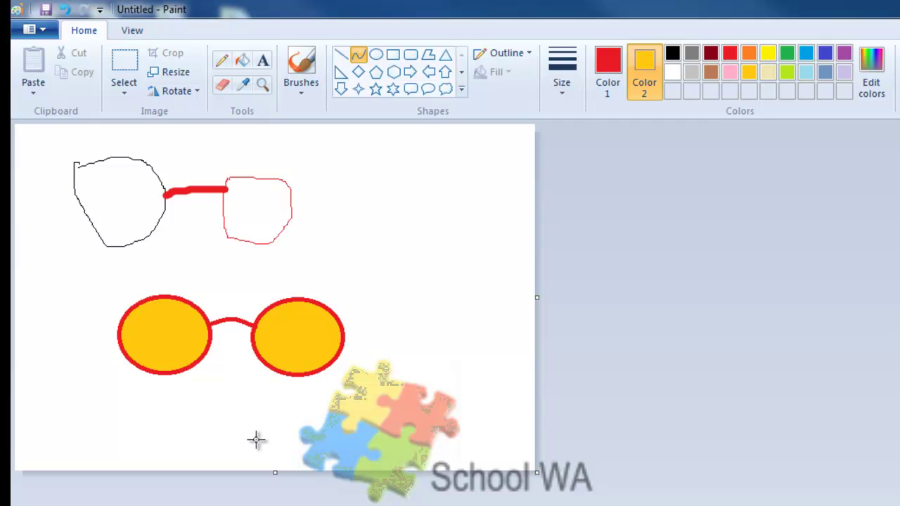
Open Koala.jpg from the Sample Pictures folder, hiding the preview pane and discarding the changes to the untitled drawing.
{"action": "left_click", "coordinate": [44, 31]}
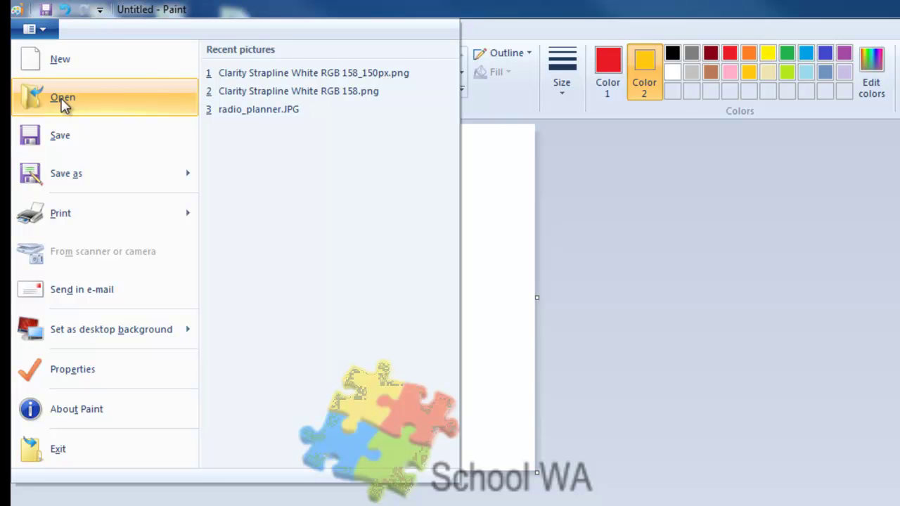
{"action": "key", "text": "Escape"}
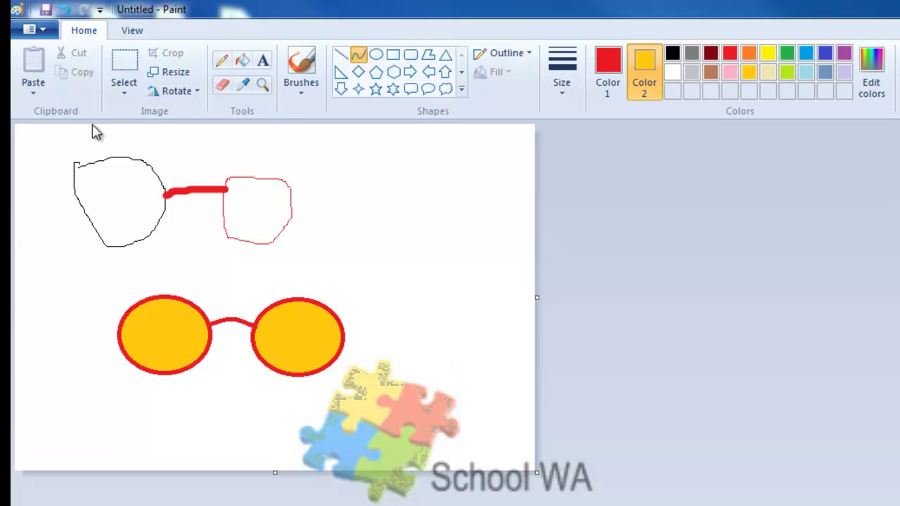
{"action": "key", "text": "ctrl+o"}
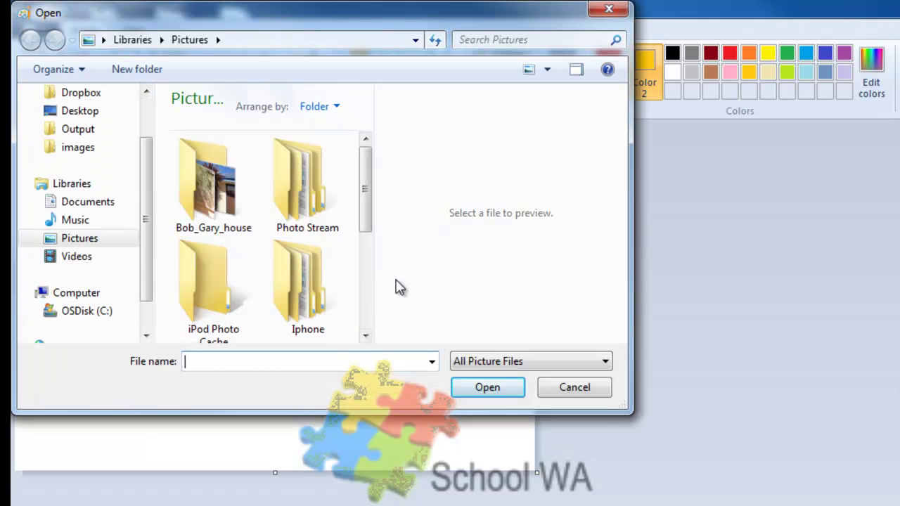
{"action": "left_click", "coordinate": [578, 71]}
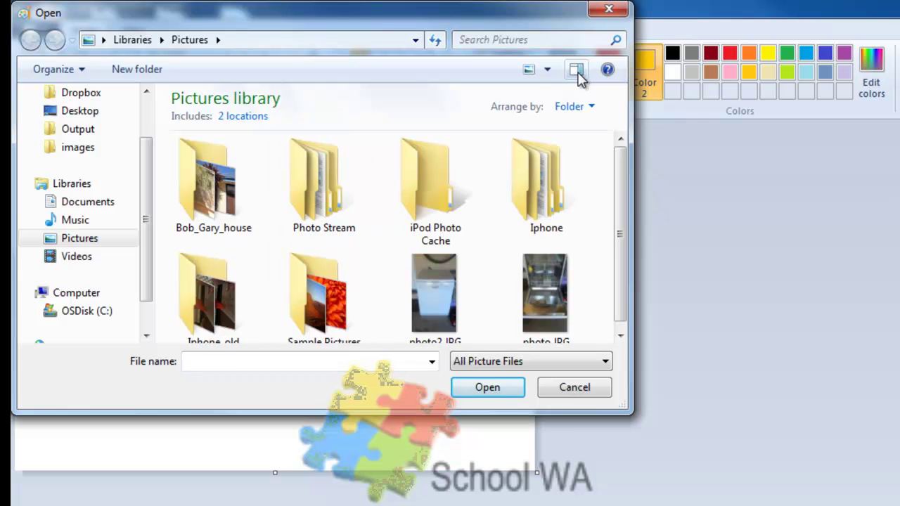
{"action": "double_click", "coordinate": [318, 294]}
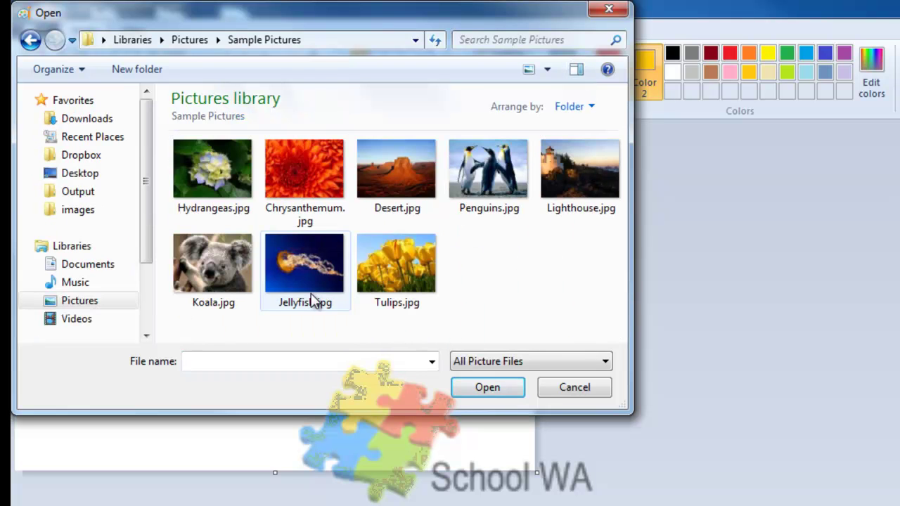
{"action": "left_click", "coordinate": [214, 275]}
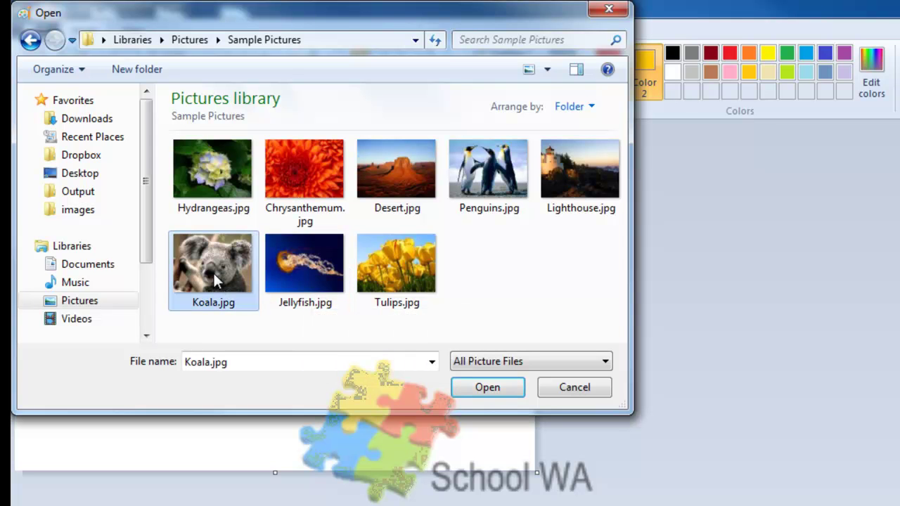
{"action": "left_click", "coordinate": [485, 389]}
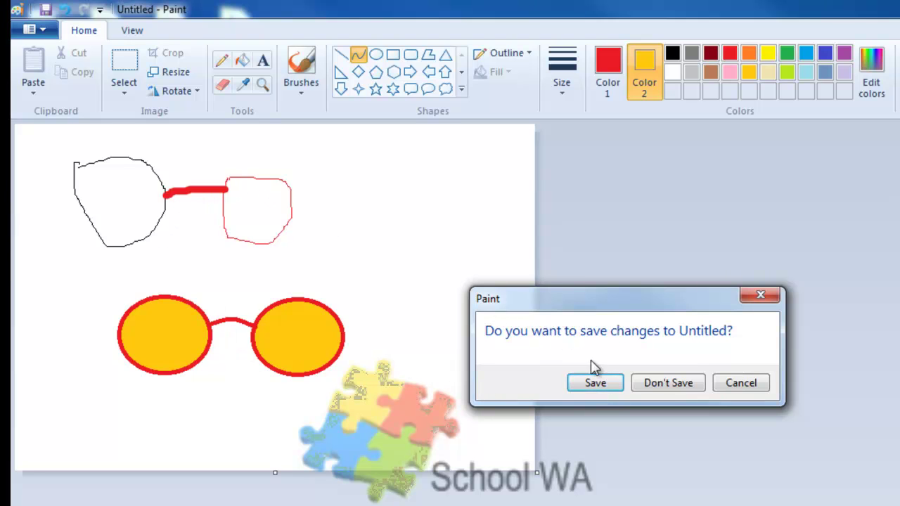
{"action": "left_click", "coordinate": [663, 383]}
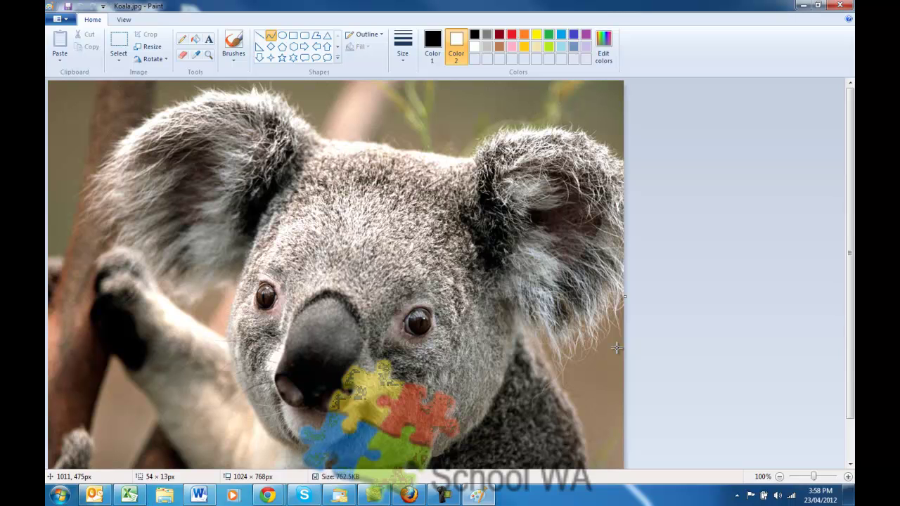
Try the zoom on the koala picture, reducing the view to 50% and returning it to 100%.
{"action": "scroll", "coordinate": [616, 347], "scroll_direction": "down", "scroll_amount": 1}
{"action": "scroll", "coordinate": [616, 352], "scroll_direction": "up", "scroll_amount": 1}
{"action": "left_click", "coordinate": [780, 476]}
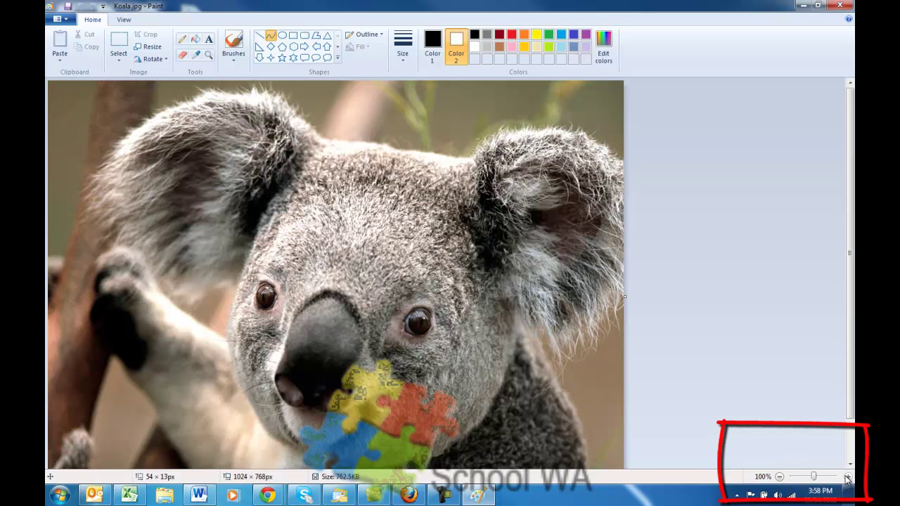
{"action": "left_click", "coordinate": [848, 477]}
{"action": "left_click_drag", "start_coordinate": [818, 478], "coordinate": [802, 481]}
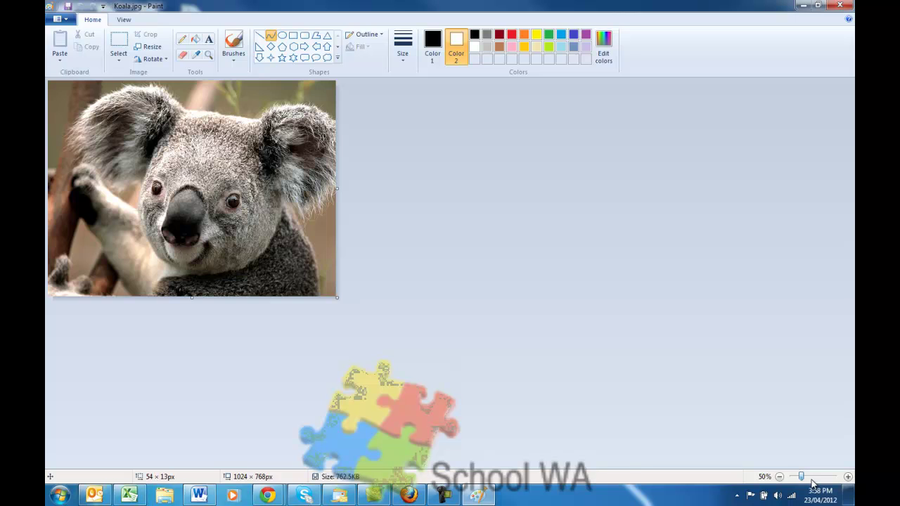
{"action": "left_click", "coordinate": [813, 478]}
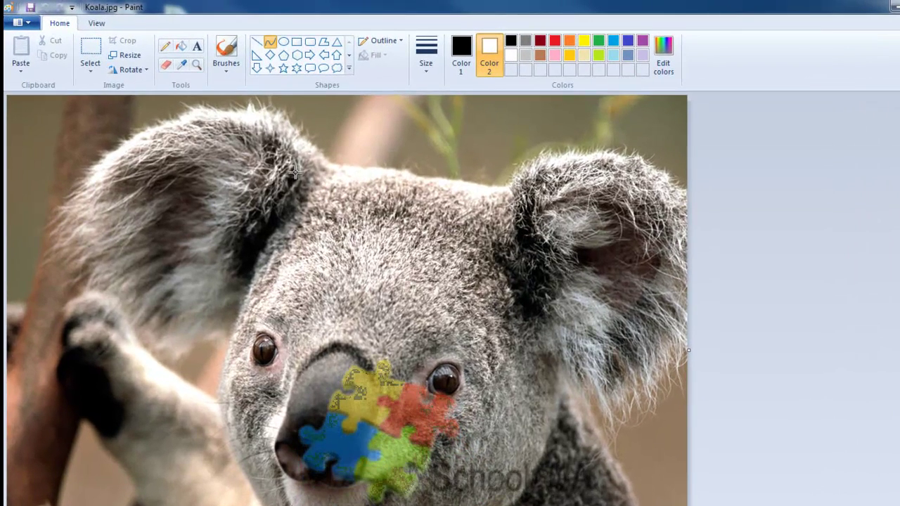
Draw an unfilled black circle around the koala's left-hand eye, enlarge it slightly and give it the thickest outline.
{"action": "left_click", "coordinate": [285, 47]}
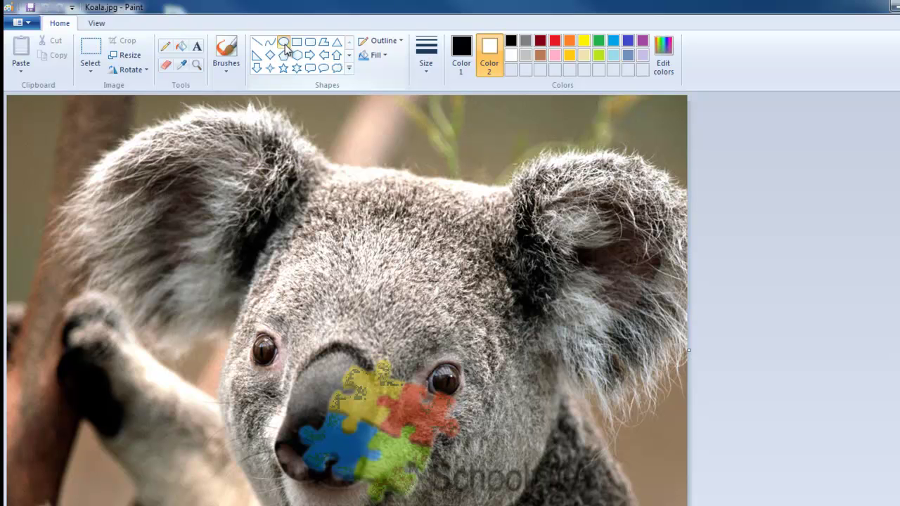
{"action": "left_click", "coordinate": [380, 55]}
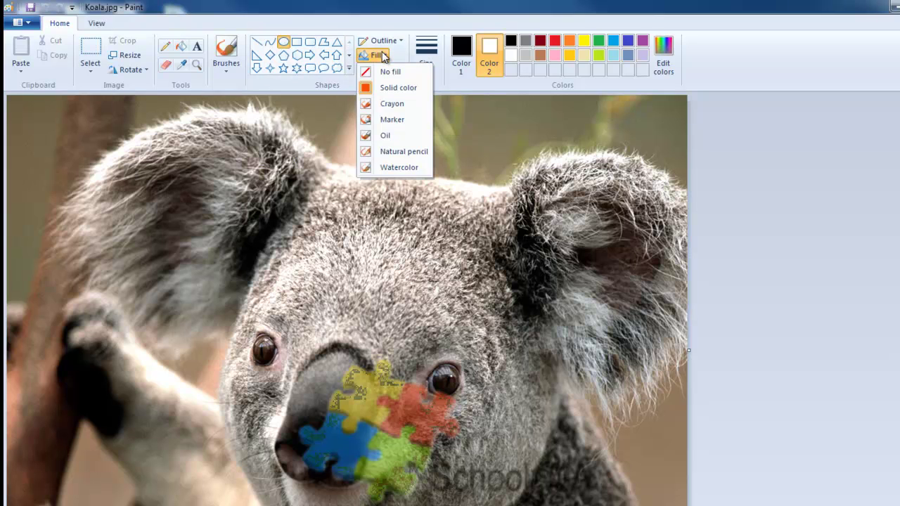
{"action": "left_click", "coordinate": [384, 73]}
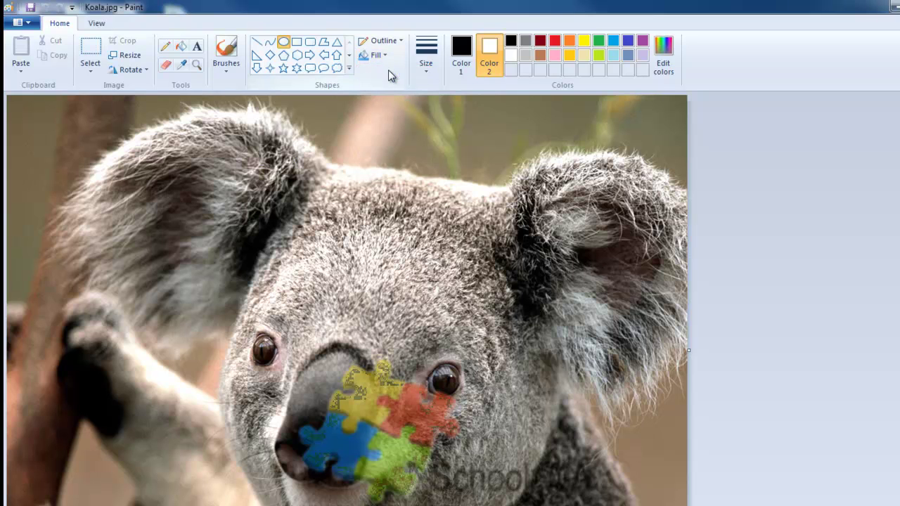
{"action": "left_click", "coordinate": [461, 67]}
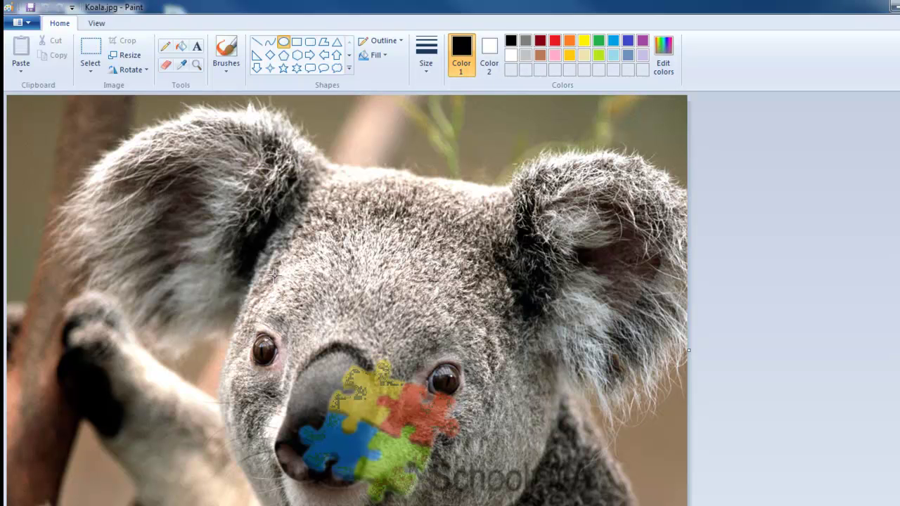
{"action": "left_click_drag", "start_coordinate": [223, 305], "coordinate": [314, 393]}
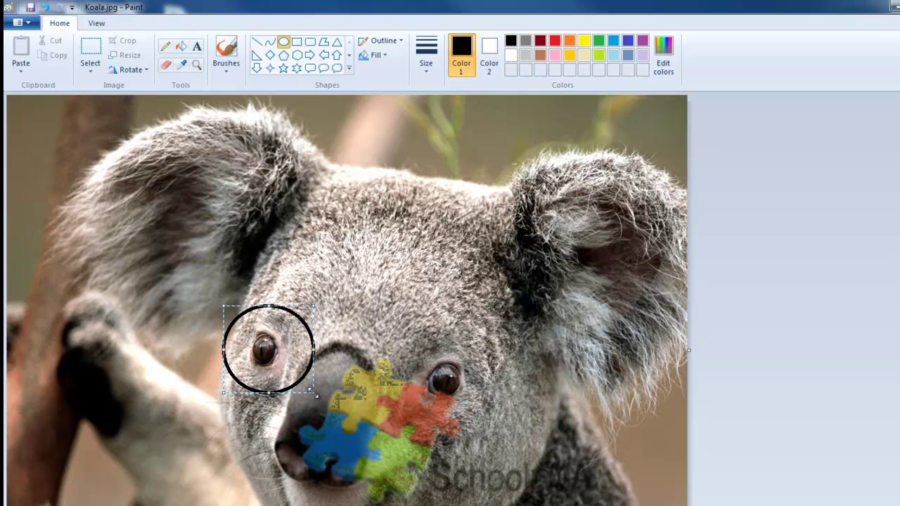
{"action": "left_click_drag", "start_coordinate": [223, 306], "coordinate": [214, 296]}
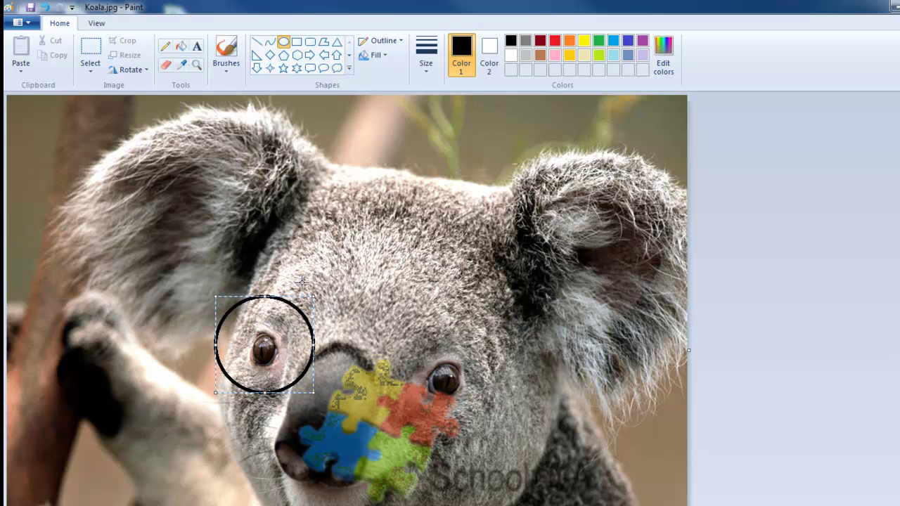
{"action": "left_click", "coordinate": [428, 68]}
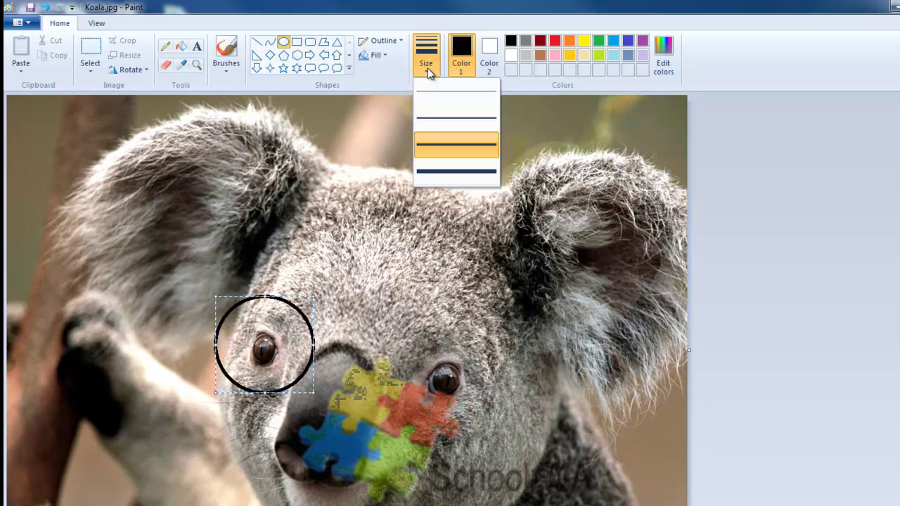
{"action": "left_click", "coordinate": [427, 172]}
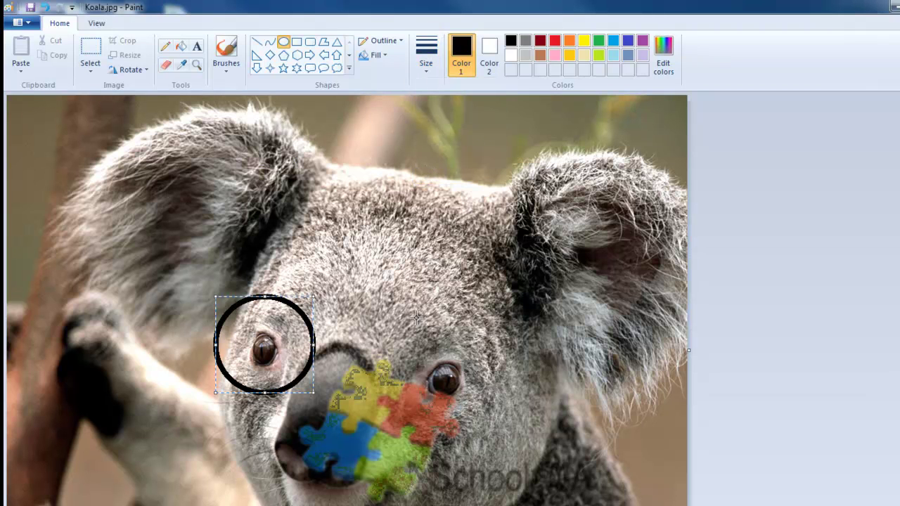
Draw a similar black circle centred on the right-hand eye and join both circles with an upward-arched curve over the nose.
{"action": "mouse_move", "coordinate": [401, 305]}
{"action": "left_mouse_down"}
{"action": "mouse_move", "coordinate": [432, 376]}
{"action": "mouse_move", "coordinate": [506, 415]}
{"action": "left_mouse_up"}
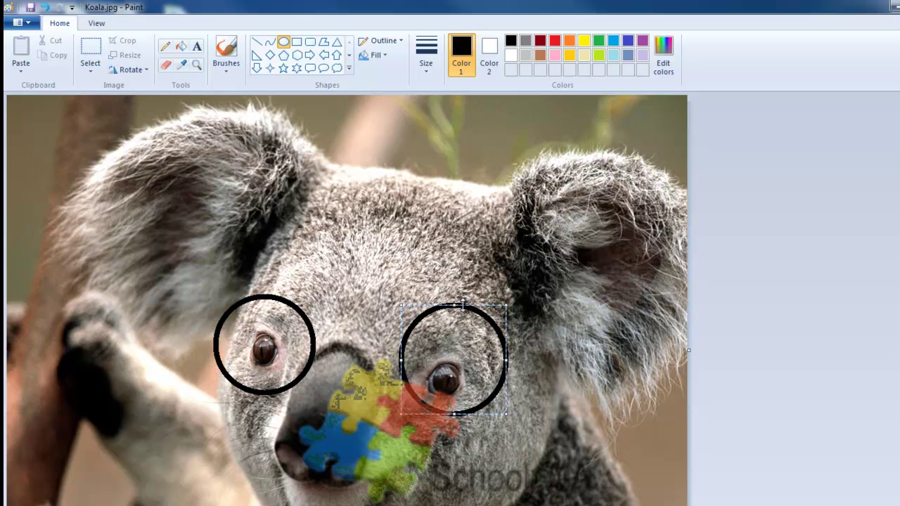
{"action": "left_click_drag", "start_coordinate": [468, 316], "coordinate": [496, 329]}
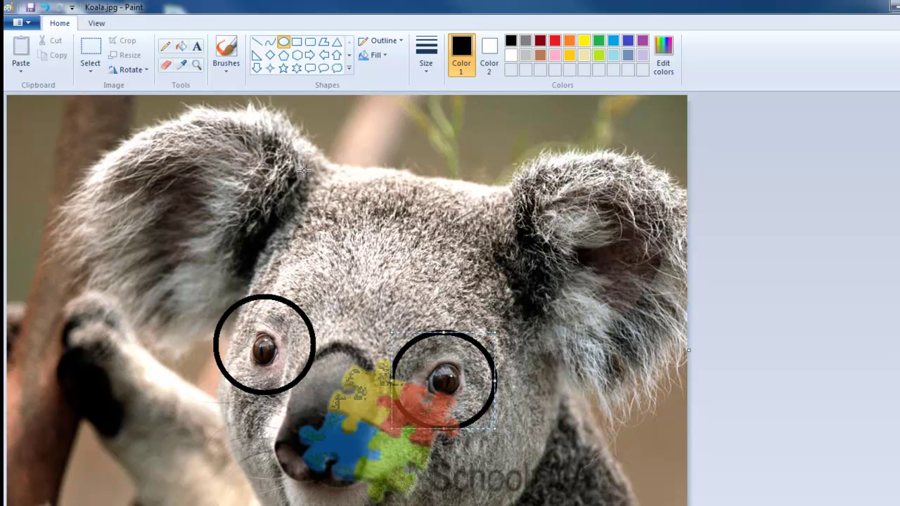
{"action": "left_click", "coordinate": [272, 44]}
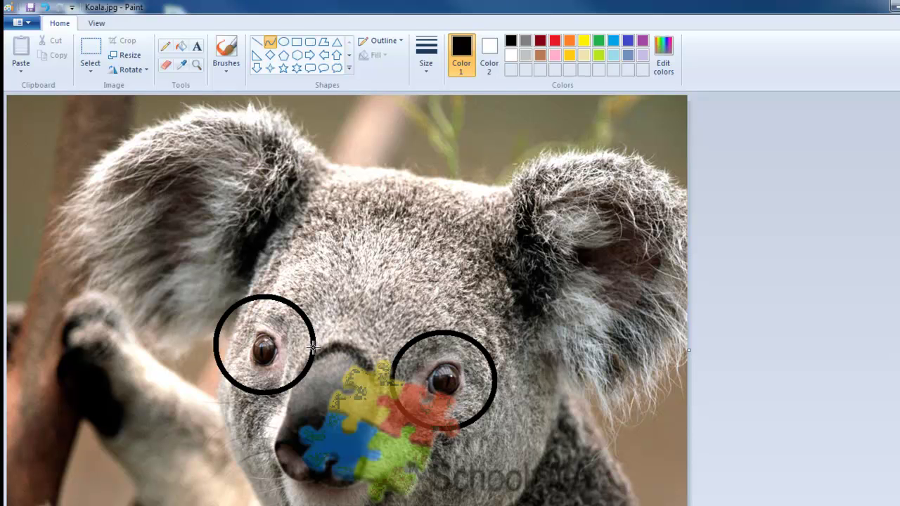
{"action": "left_click_drag", "start_coordinate": [315, 347], "coordinate": [335, 353]}
{"action": "left_click_drag", "start_coordinate": [363, 361], "coordinate": [394, 365]}
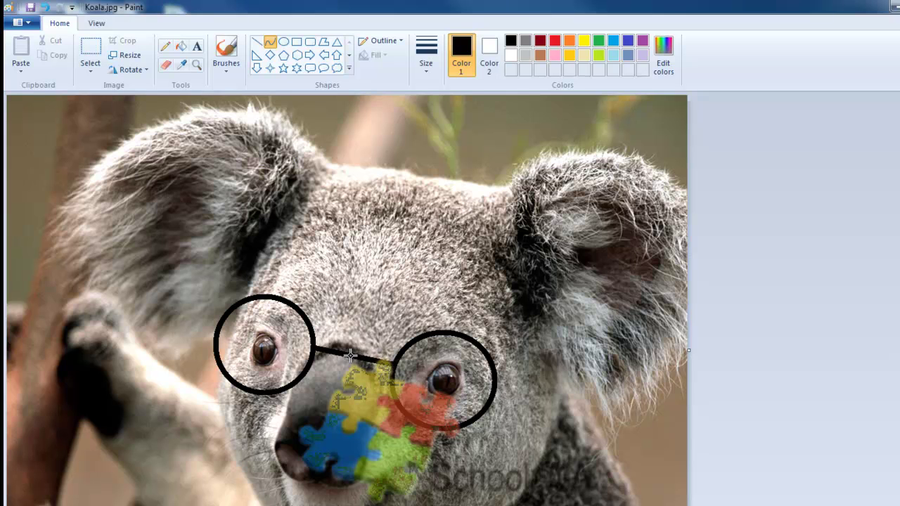
{"action": "left_click_drag", "start_coordinate": [350, 355], "coordinate": [374, 345]}
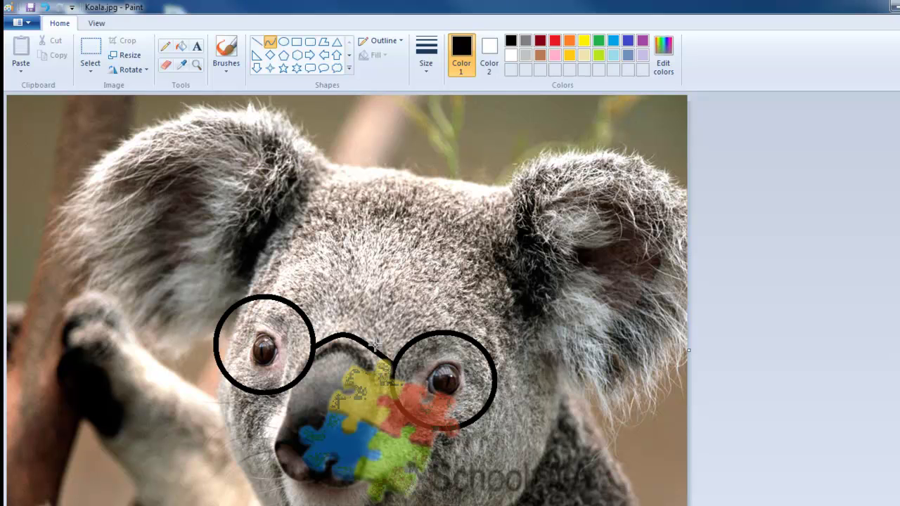
{"action": "left_click_drag", "start_coordinate": [374, 345], "coordinate": [361, 340]}
Draw straight black lines in the second-thinnest width from the outer edge of each circle up to the nearest ear.
{"action": "left_click", "coordinate": [258, 42]}
{"action": "left_click_drag", "start_coordinate": [218, 328], "coordinate": [337, 163]}
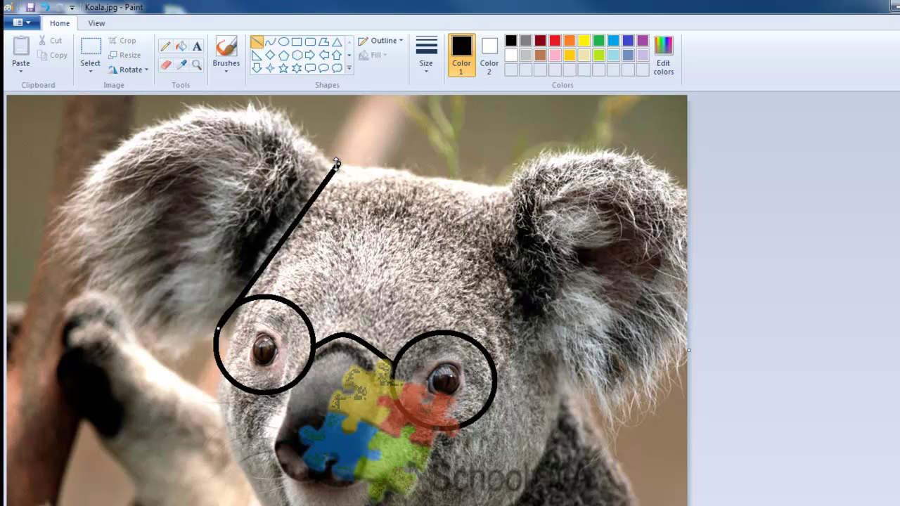
{"action": "left_click", "coordinate": [425, 73]}
{"action": "left_click", "coordinate": [436, 91]}
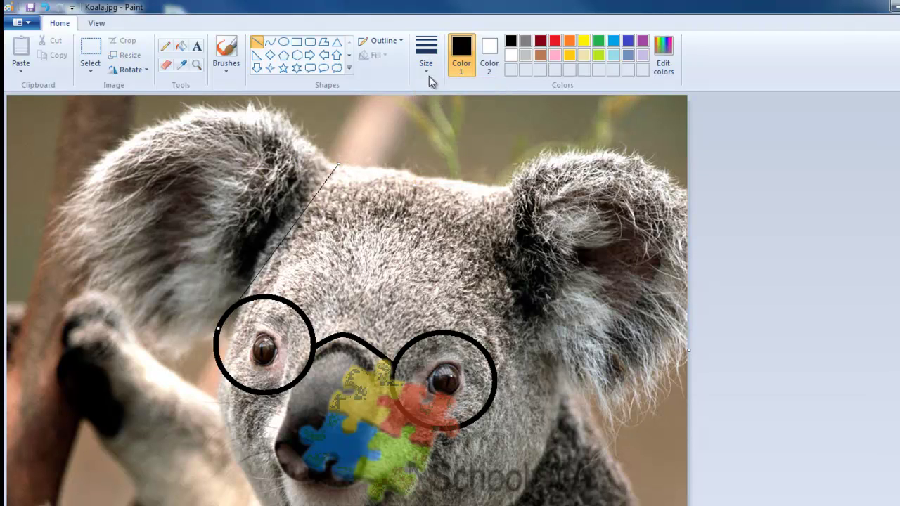
{"action": "left_click", "coordinate": [427, 69]}
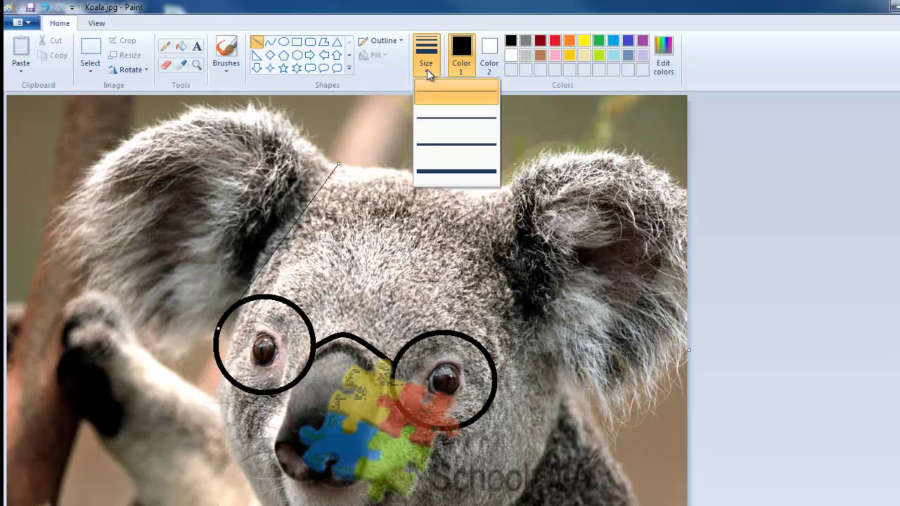
{"action": "left_click", "coordinate": [427, 122]}
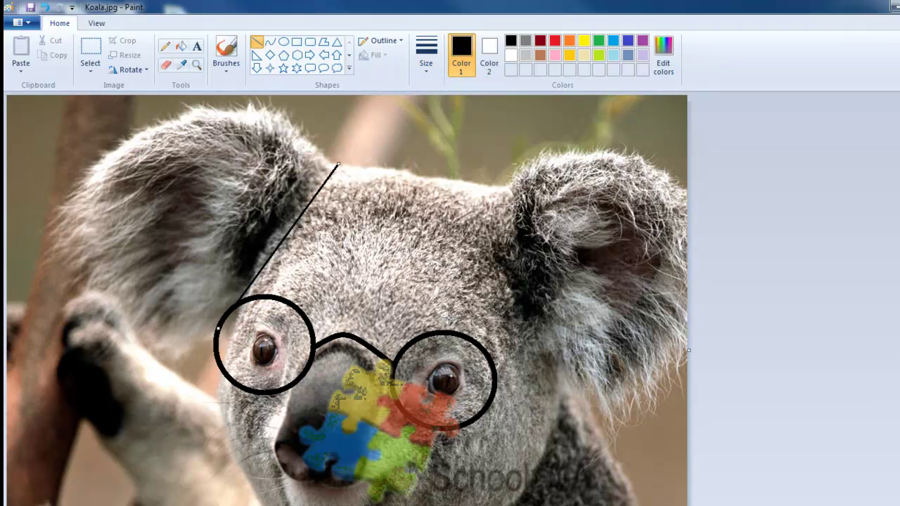
{"action": "left_click_drag", "start_coordinate": [496, 364], "coordinate": [503, 186]}
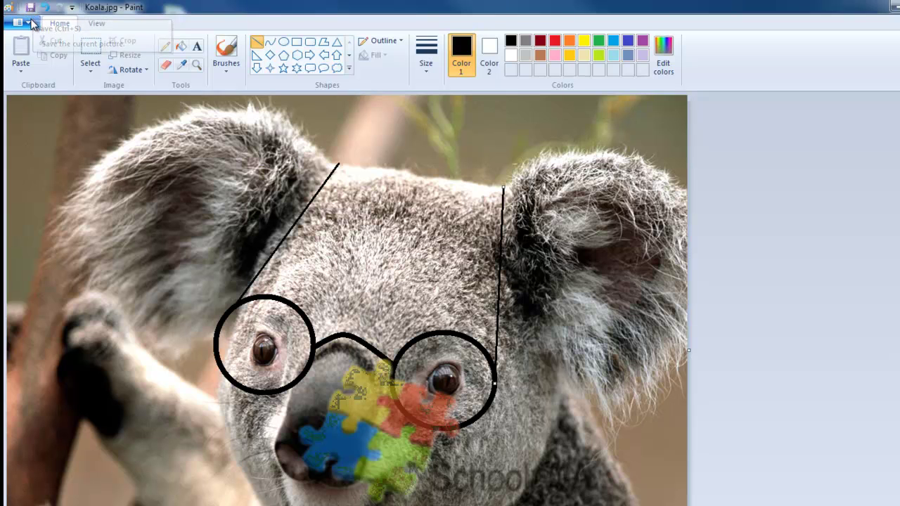
Save the picture as a separate JPEG named "Koala with glasses.jpg" in the Sample Pictures folder.
{"action": "left_click", "coordinate": [31, 24]}
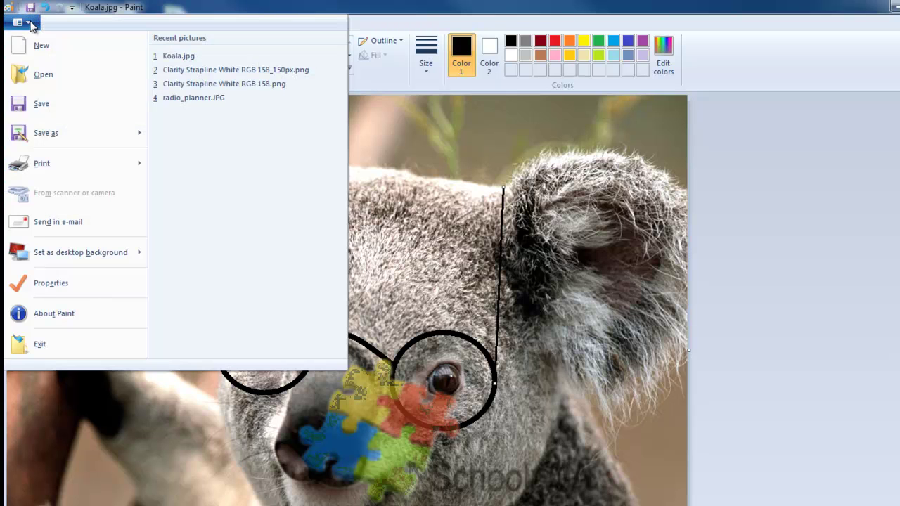
{"action": "mouse_move", "coordinate": [61, 144]}
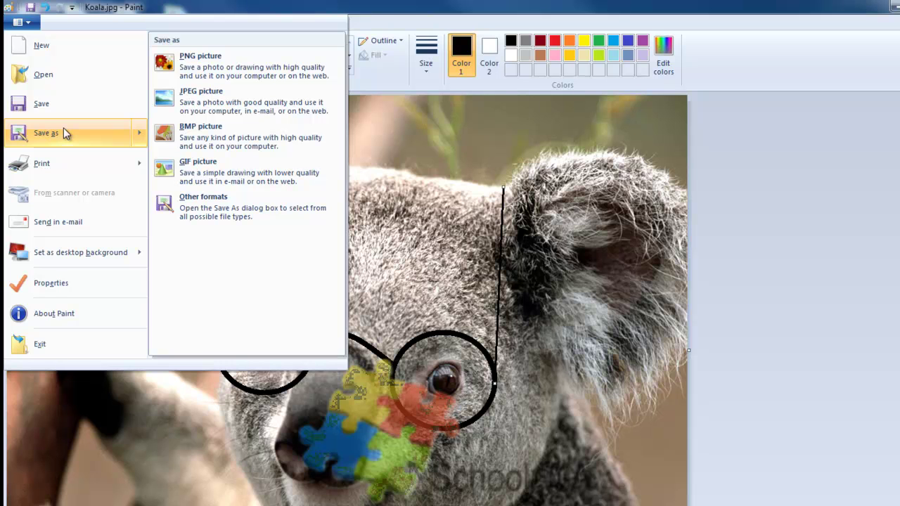
{"action": "left_click", "coordinate": [196, 96]}
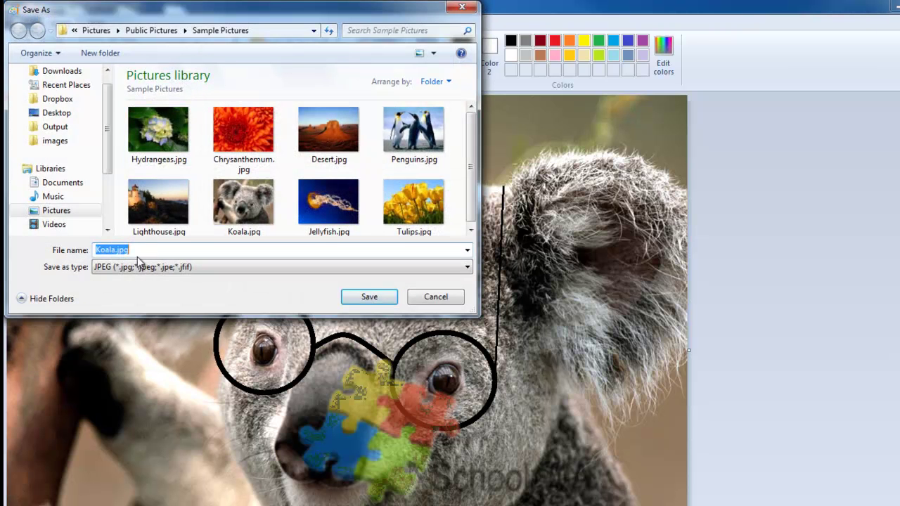
{"action": "left_click", "coordinate": [96, 249]}
{"action": "left_click", "coordinate": [115, 249]}
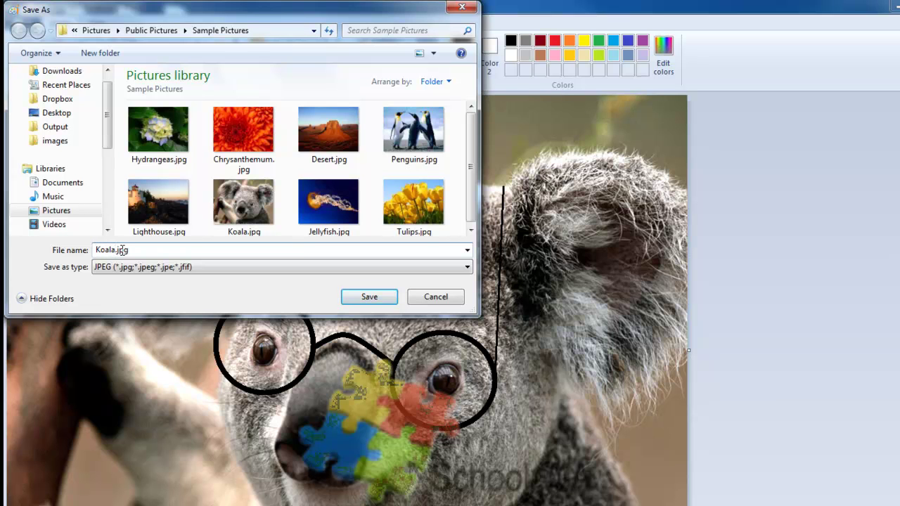
{"action": "type", "text": "with glasses"}
{"action": "left_click", "coordinate": [376, 297]}
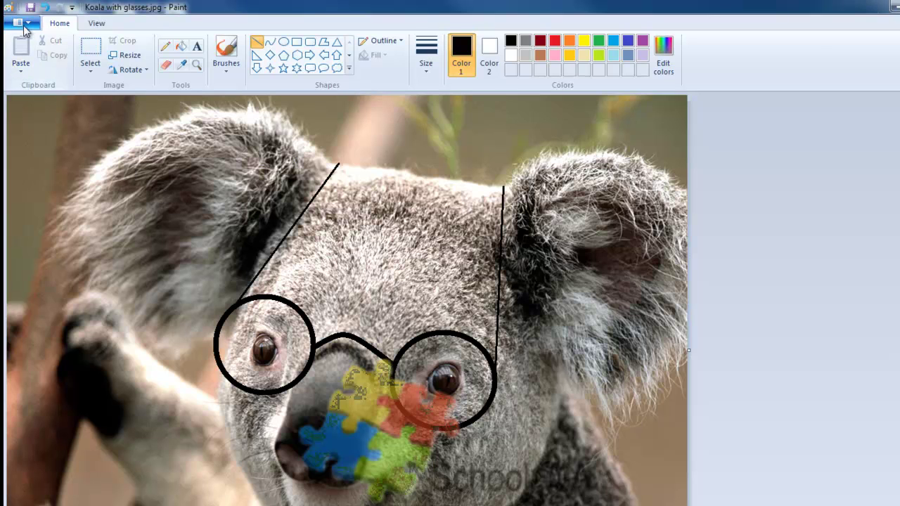
Set the koala picture as the desktop background with the Fill option and close Paint.
{"action": "left_click", "coordinate": [27, 24]}
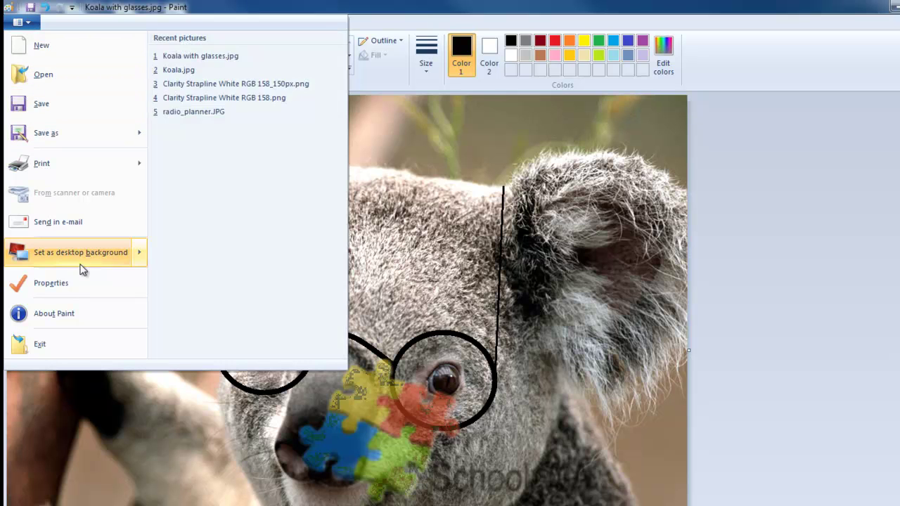
{"action": "mouse_move", "coordinate": [84, 262]}
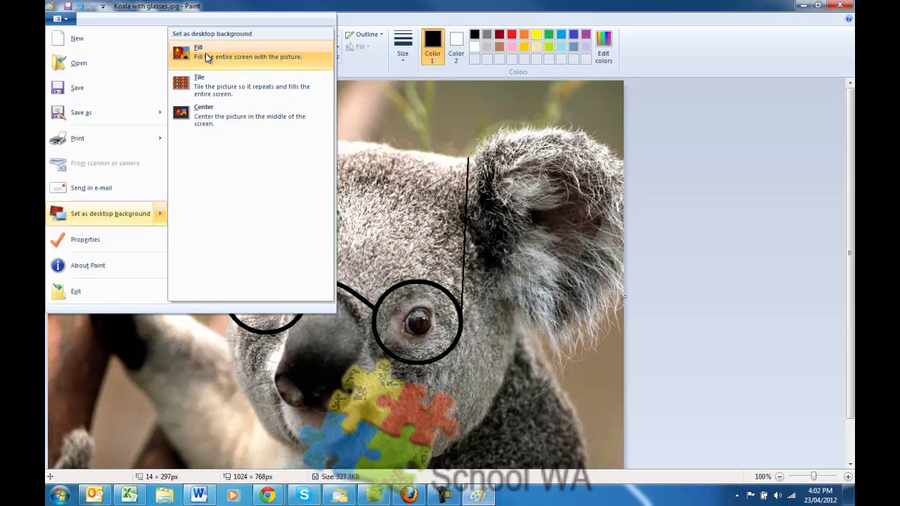
{"action": "left_click", "coordinate": [207, 57]}
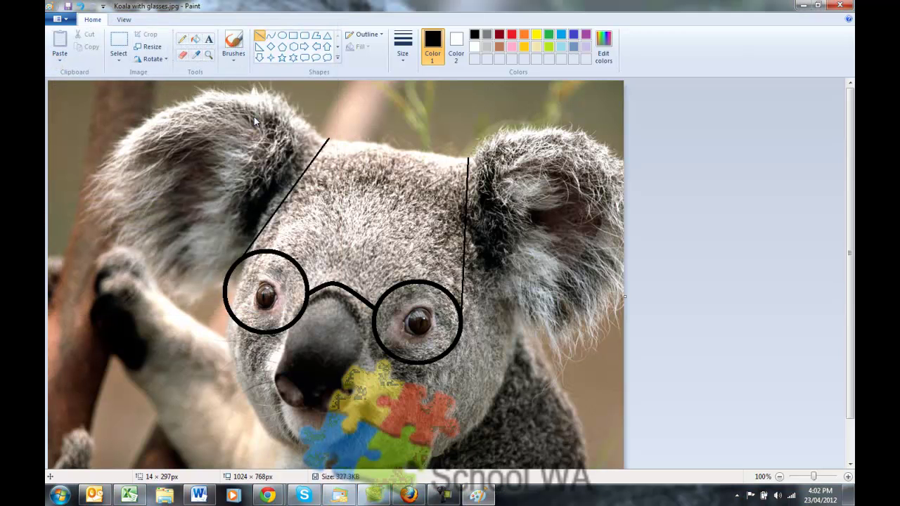
{"action": "left_click", "coordinate": [842, 6]}
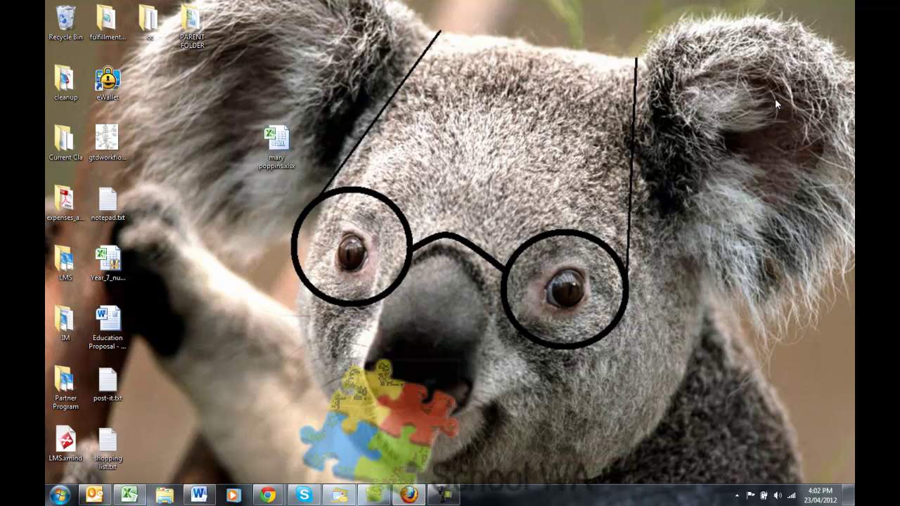
Open the desktop's Personalization settings and apply the Windows 7 Aero theme in place of the koala background.
{"action": "right_click", "coordinate": [475, 110]}
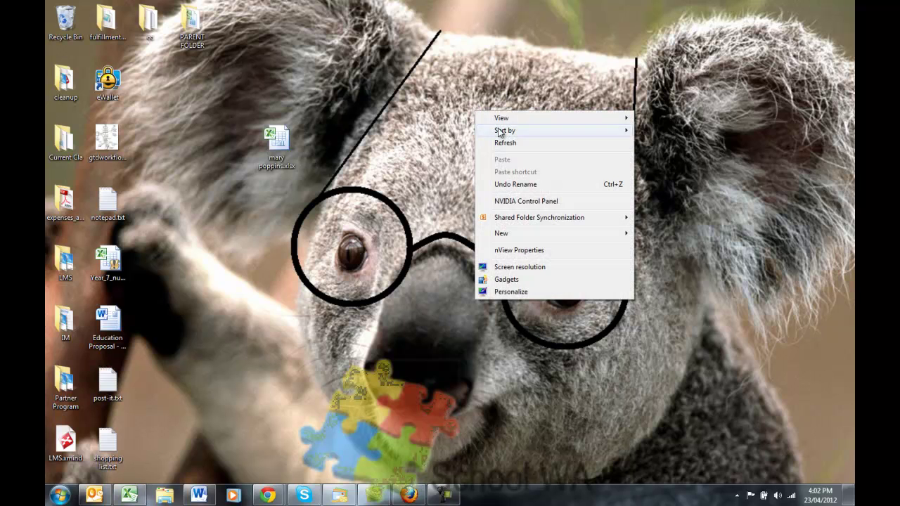
{"action": "left_click", "coordinate": [519, 294]}
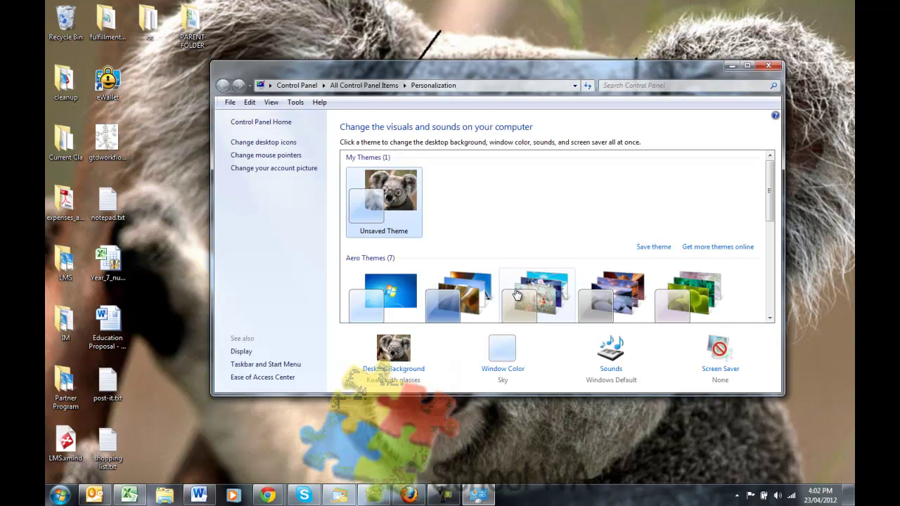
{"action": "left_click", "coordinate": [394, 291]}
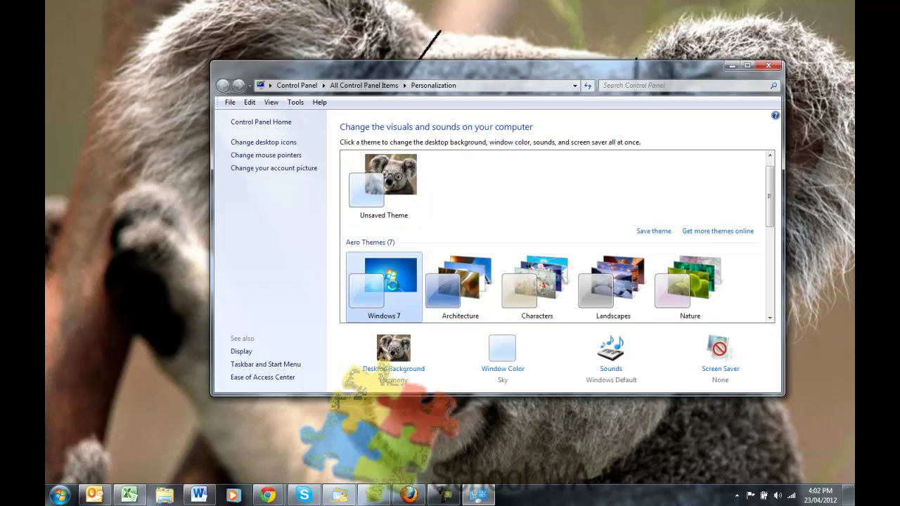